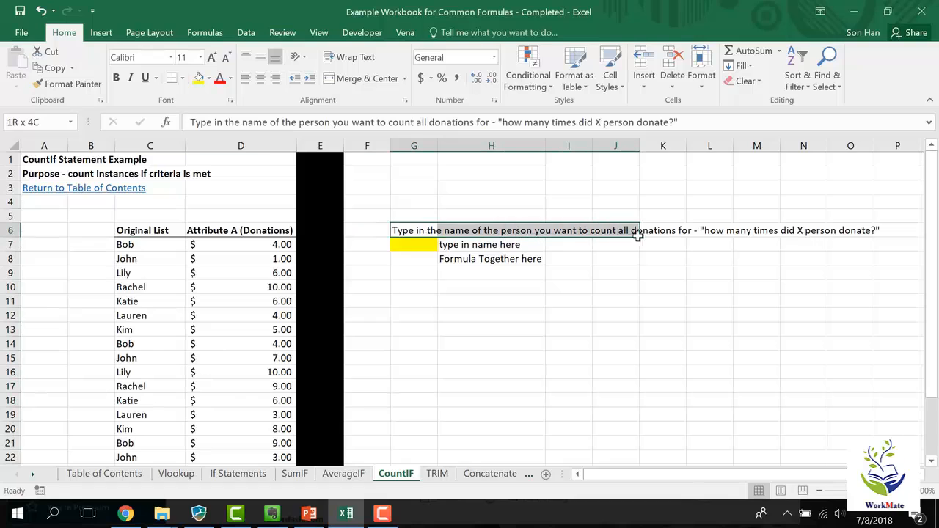
Examine the donation-count question beside the list and the donor names in column C down to row 27
{"action": "left_click", "coordinate": [721, 270]}
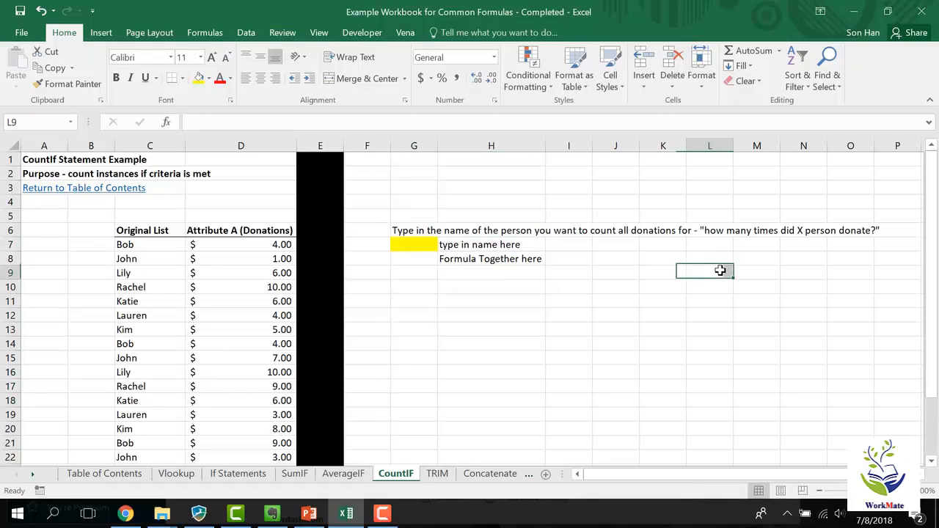
{"action": "left_click", "coordinate": [725, 233]}
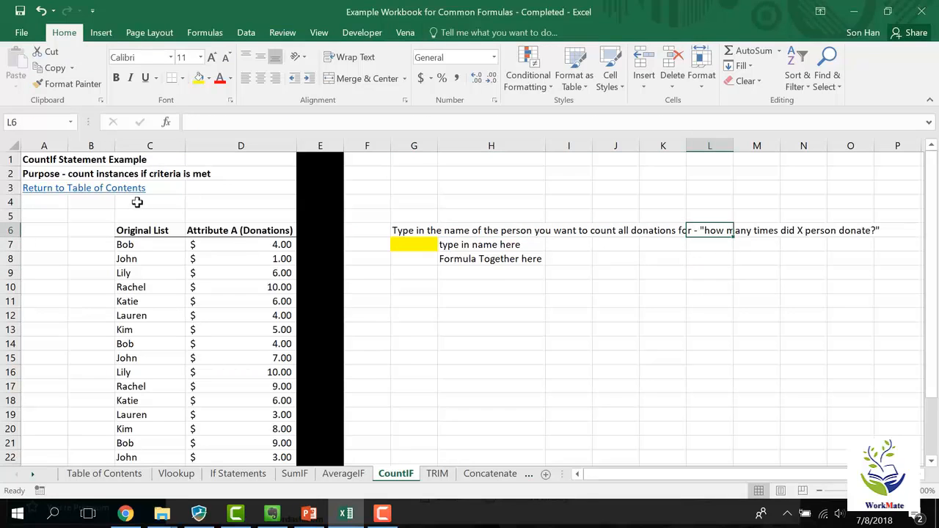
{"action": "left_click_drag", "start_coordinate": [156, 244], "coordinate": [243, 247]}
{"action": "scroll", "coordinate": [217, 281], "scroll_direction": "down", "scroll_amount": 4}
{"action": "left_click", "coordinate": [159, 261]}
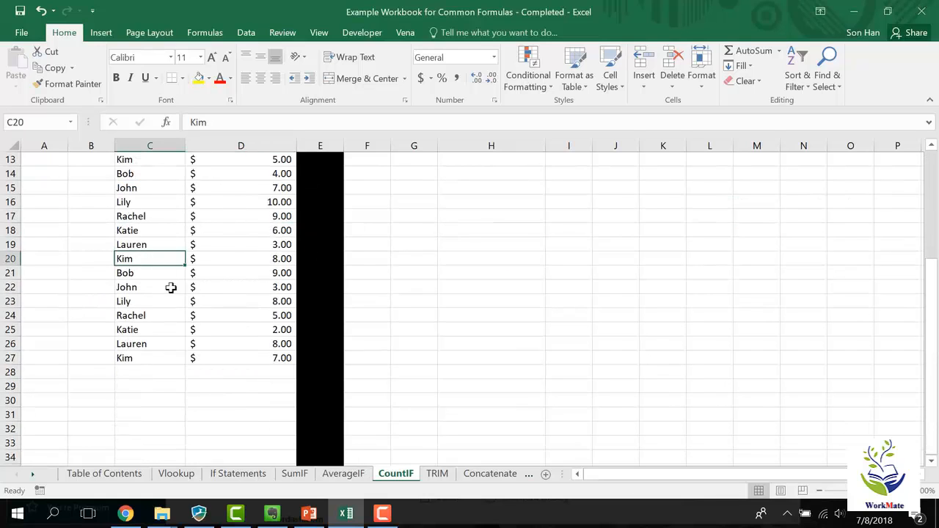
{"action": "left_click", "coordinate": [162, 330]}
{"action": "scroll", "coordinate": [319, 288], "scroll_direction": "up", "scroll_amount": 4}
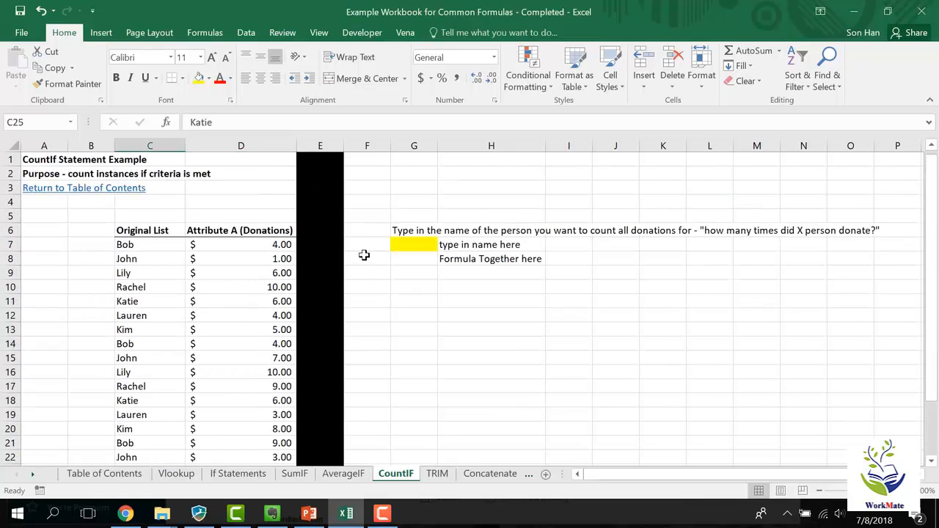
Enter the first donor's name from the list in the yellow name cell G7
{"action": "left_click", "coordinate": [426, 248]}
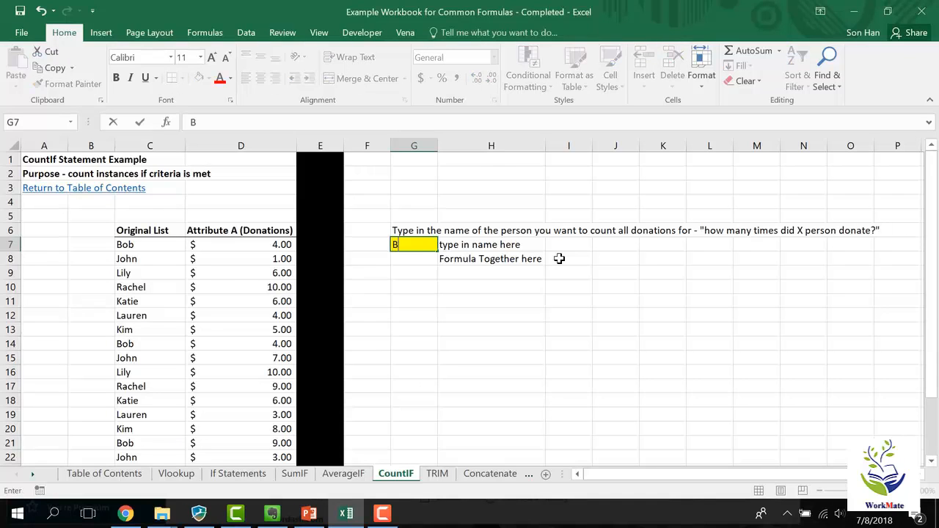
{"action": "type", "text": "Bob"}
{"action": "key", "text": "Return"}
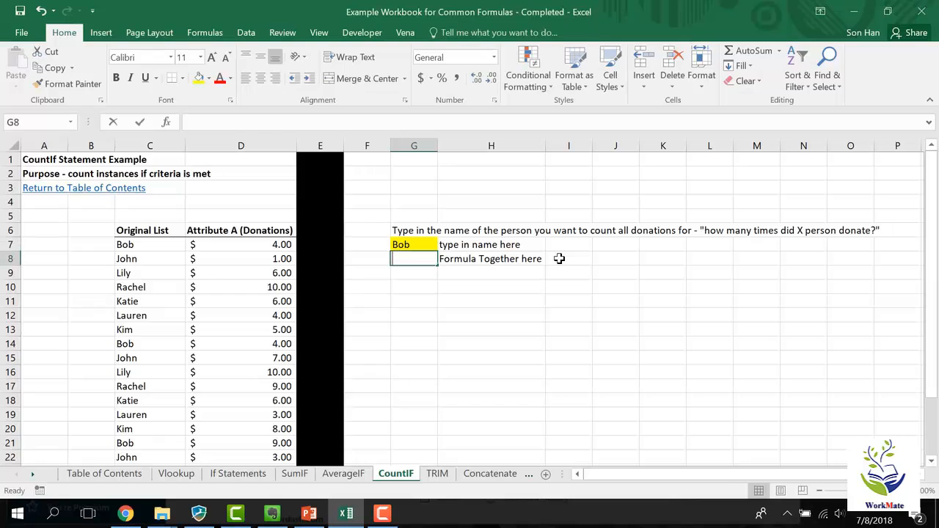
Count the donations of the donor named in G7 by entering =COUNTIF(C7:C27,G7) in G8
{"action": "type", "text": "=countif"}
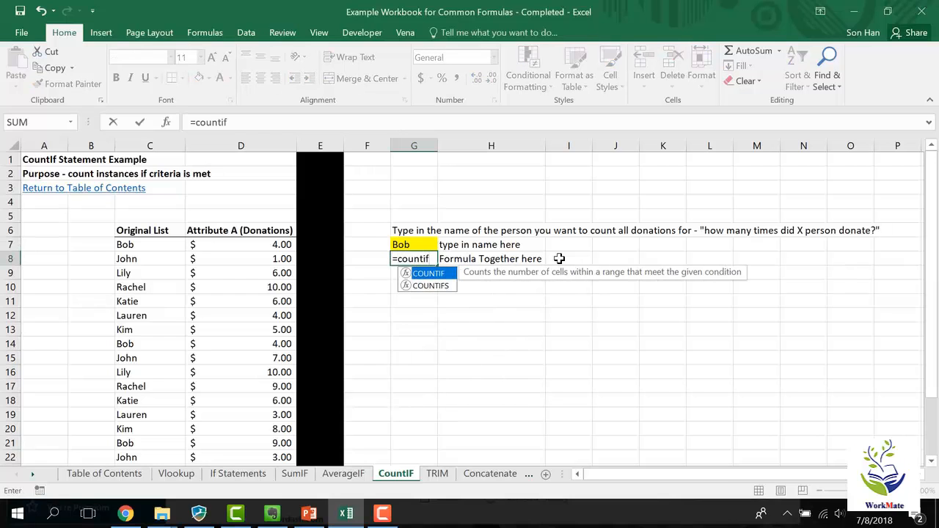
{"action": "type", "text": "("}
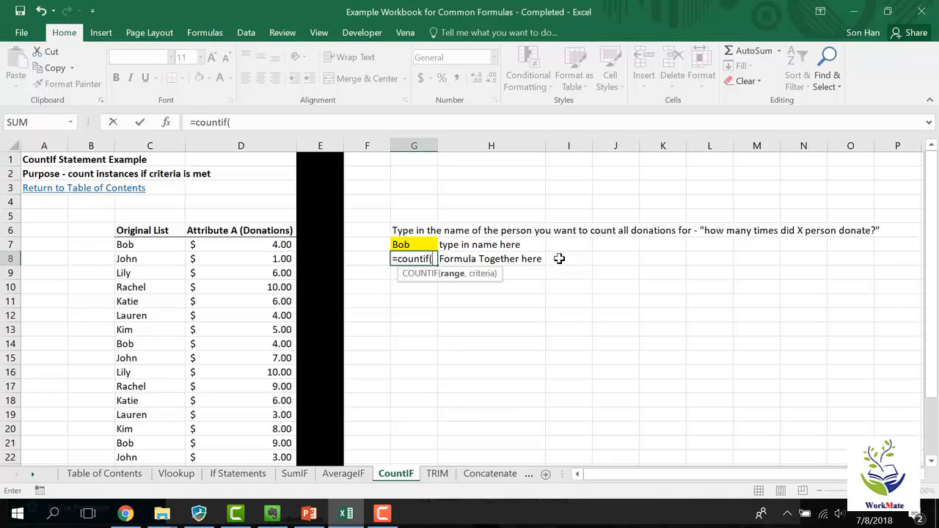
{"action": "left_click", "coordinate": [127, 247]}
{"action": "key", "text": "ctrl+Down"}
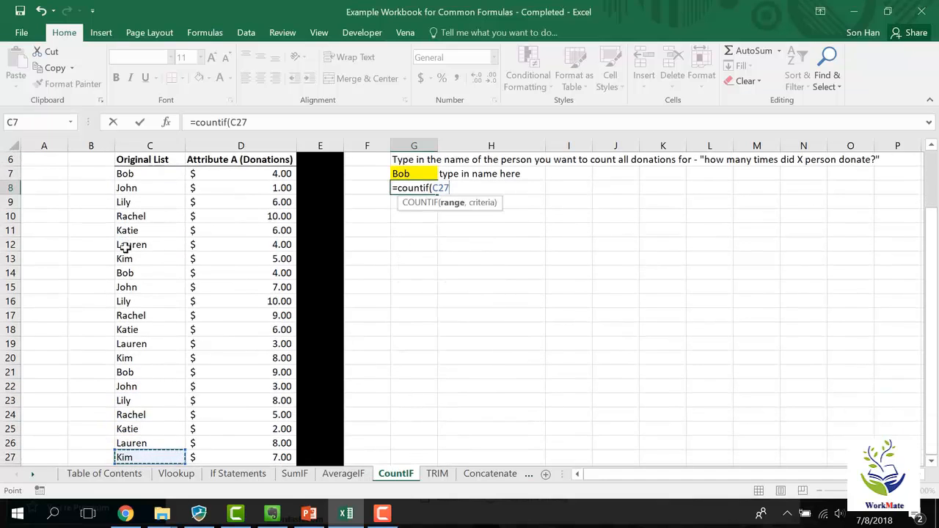
{"action": "key", "text": "ctrl+Up"}
{"action": "key", "text": "Down"}
{"action": "key", "text": "ctrl+shift+Down"}
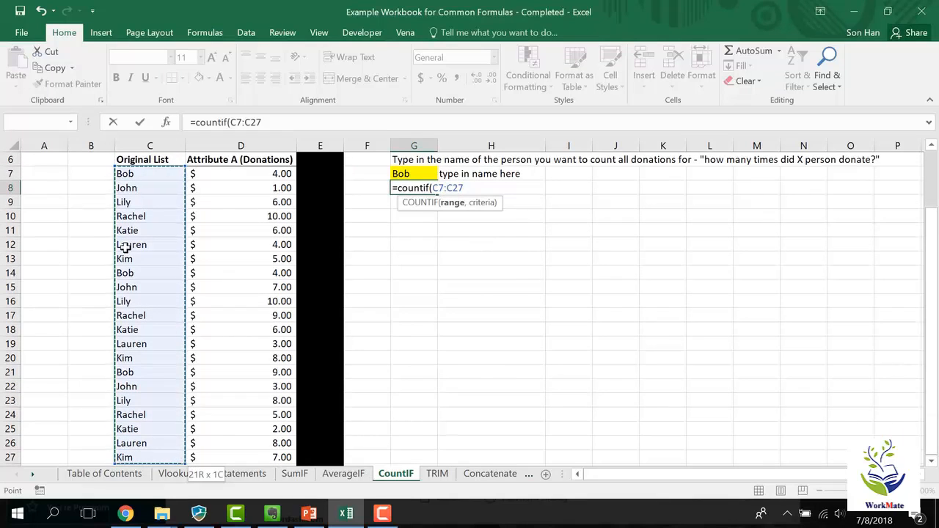
{"action": "type", "text": ","}
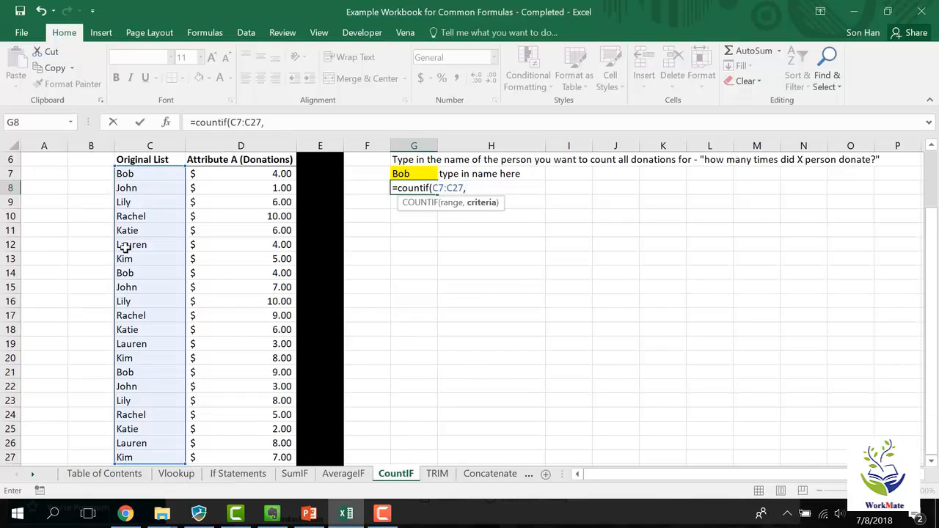
{"action": "left_click", "coordinate": [412, 170]}
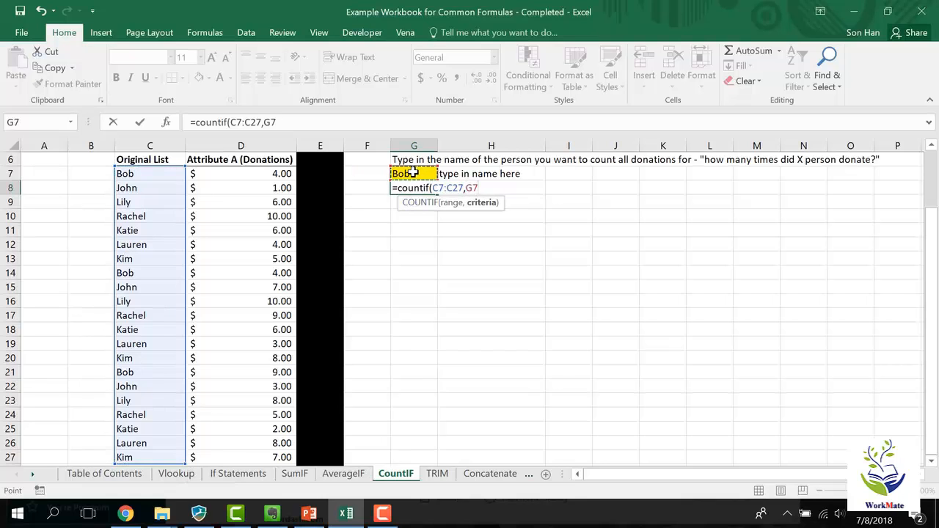
{"action": "key", "text": "ctrl+Return"}
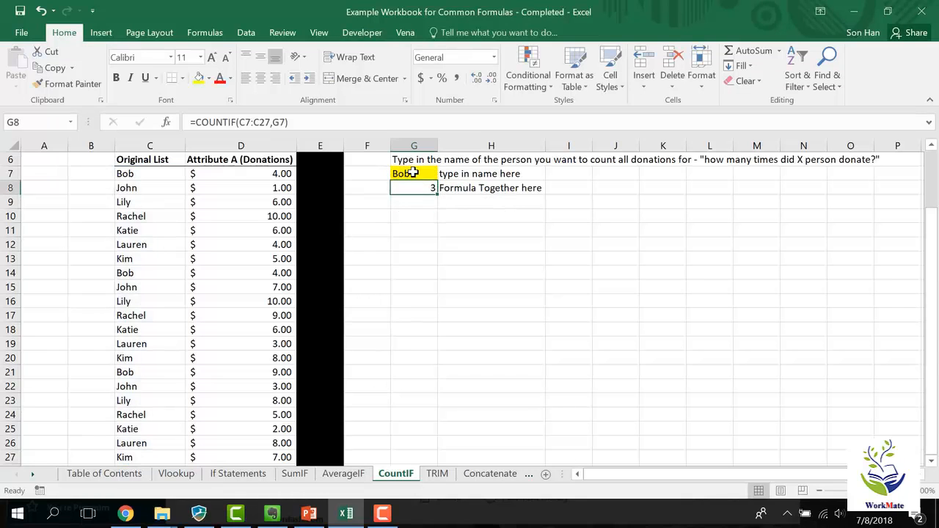
Replace the name in G7 with the donor name listed in C11
{"action": "scroll", "coordinate": [399, 164], "scroll_direction": "up", "scroll_amount": 2}
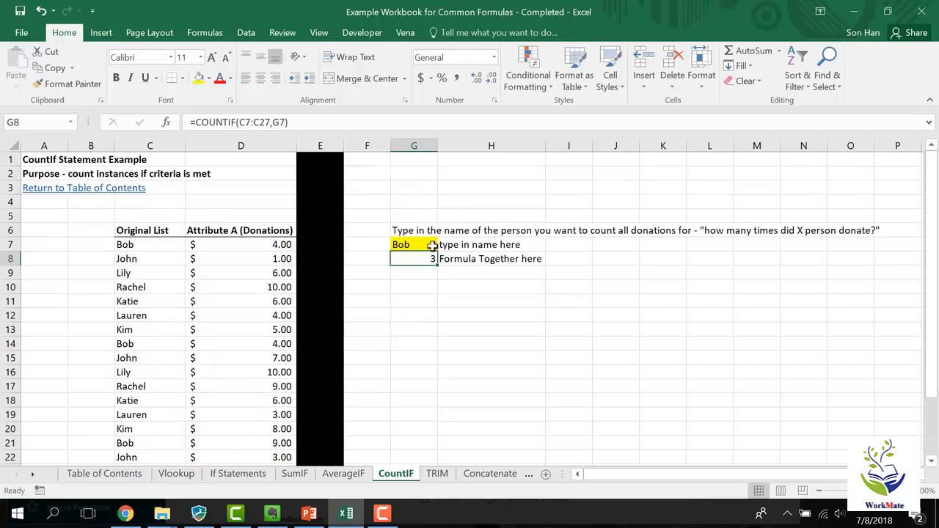
{"action": "left_click", "coordinate": [432, 247]}
{"action": "type", "text": "Kati"}
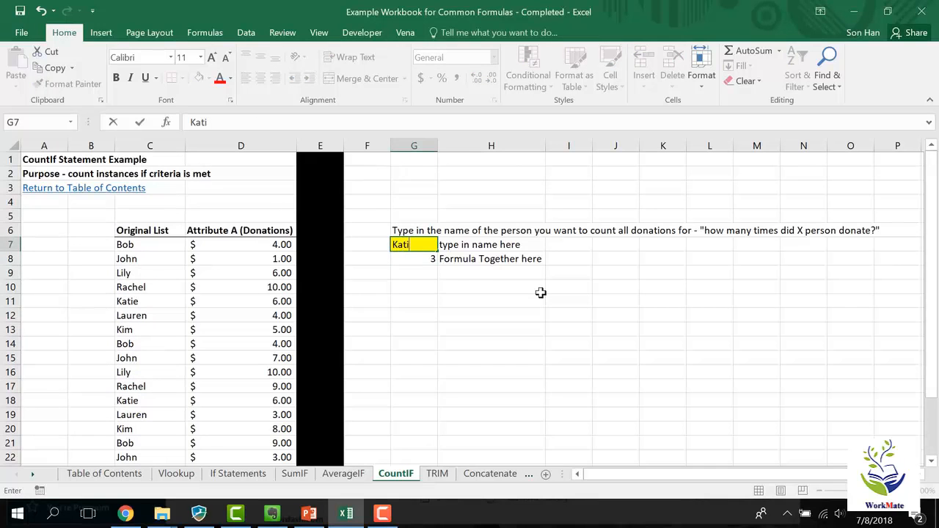
{"action": "type", "text": "e"}
{"action": "key", "text": "Return"}
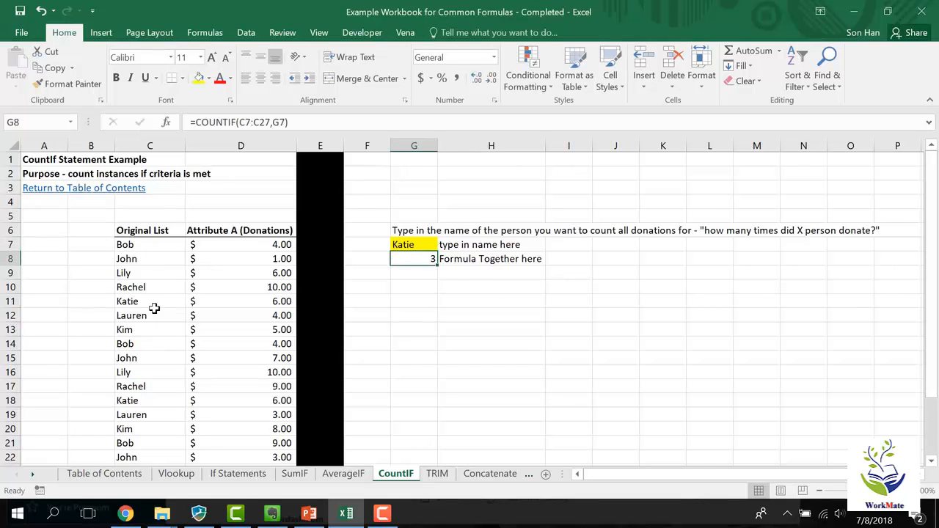
Fill the list entries C11:D11, C18:D18 and C27:D27 with yellow
{"action": "left_click_drag", "start_coordinate": [153, 305], "coordinate": [248, 302]}
{"action": "left_click", "coordinate": [216, 302]}
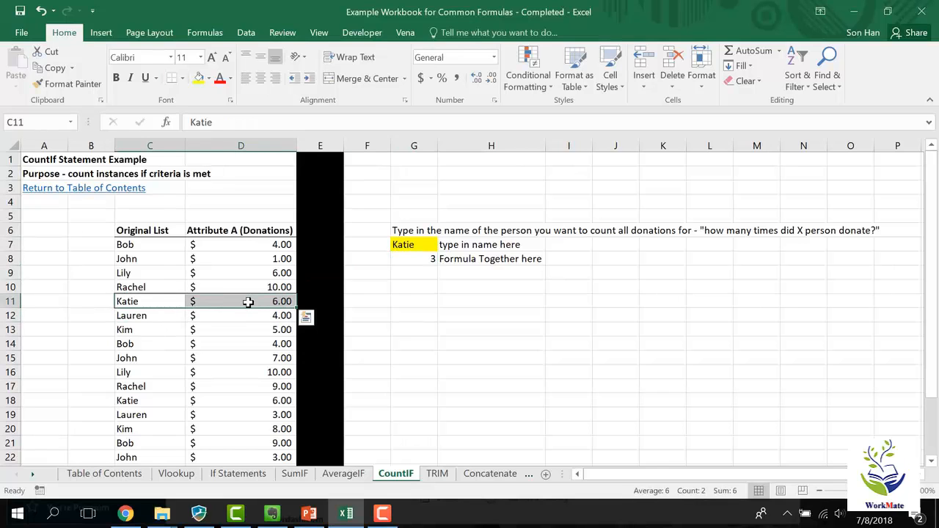
{"action": "left_click", "coordinate": [198, 77]}
{"action": "scroll", "coordinate": [209, 287], "scroll_direction": "down", "scroll_amount": 4}
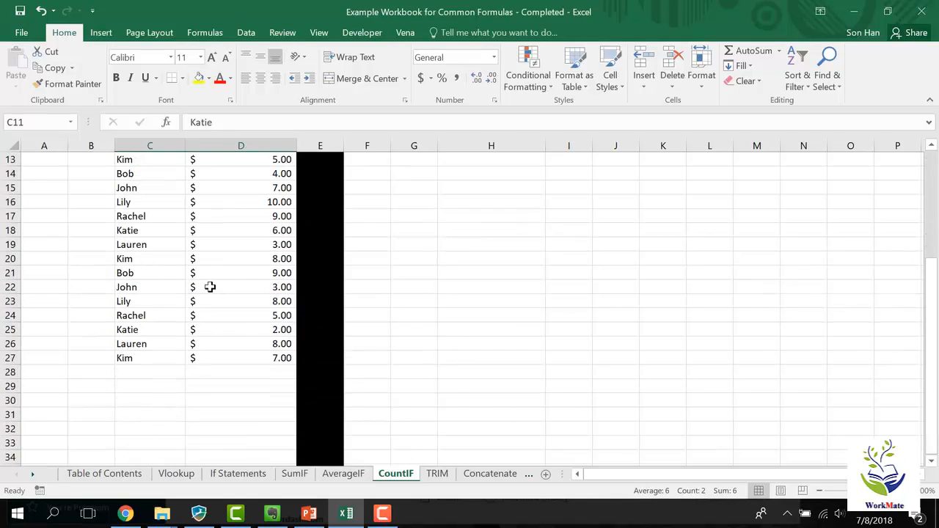
{"action": "left_click_drag", "start_coordinate": [156, 235], "coordinate": [211, 232]}
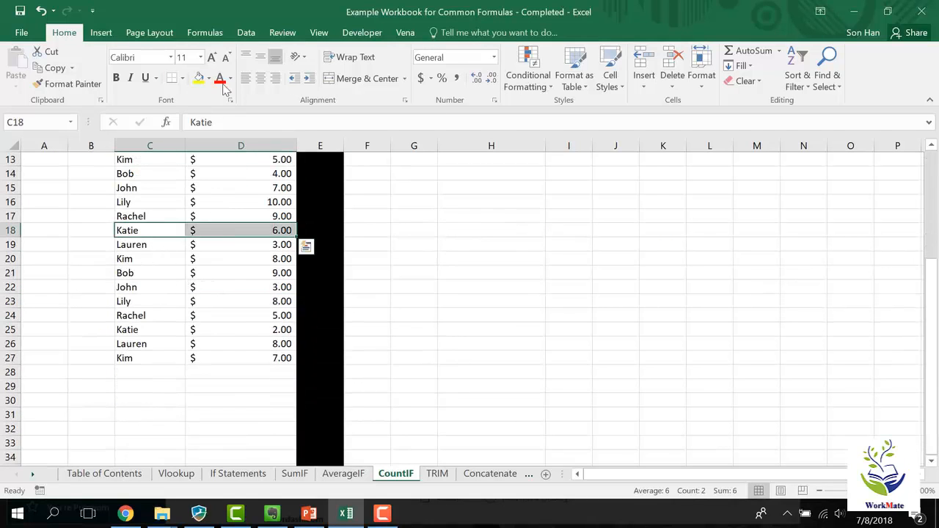
{"action": "left_click", "coordinate": [199, 78]}
{"action": "scroll", "coordinate": [217, 195], "scroll_direction": "up", "scroll_amount": 3}
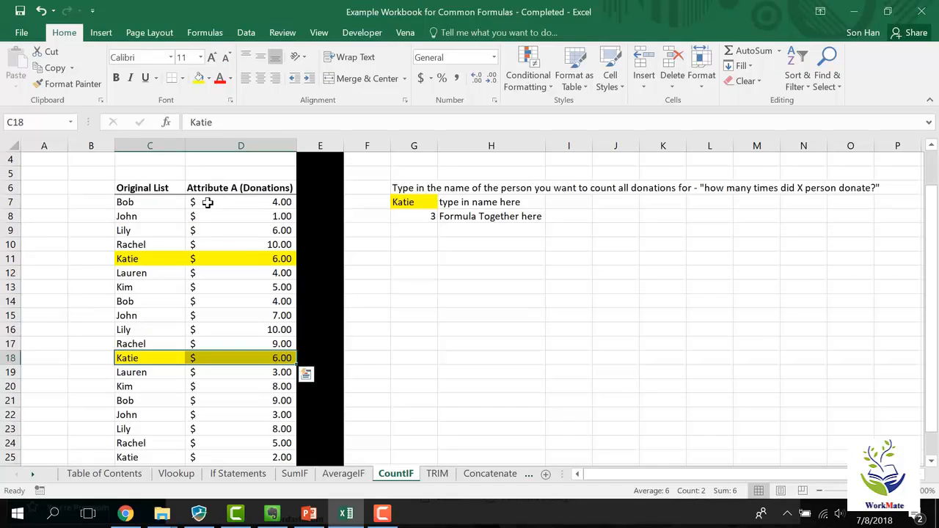
{"action": "scroll", "coordinate": [208, 203], "scroll_direction": "down", "scroll_amount": 1}
{"action": "left_click_drag", "start_coordinate": [159, 445], "coordinate": [220, 443]}
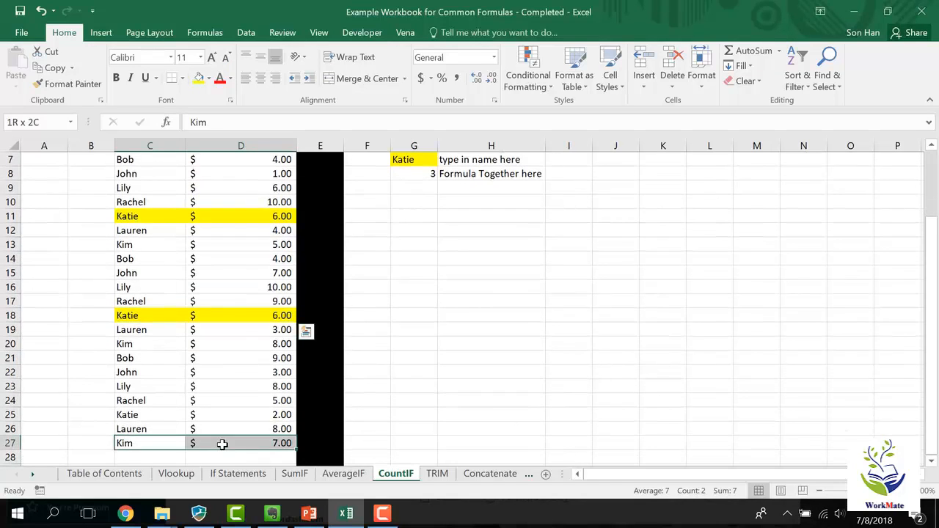
{"action": "left_click", "coordinate": [198, 78]}
Remove the fill colour from the whole donor list in columns C and D, starting at row 7
{"action": "scroll", "coordinate": [384, 224], "scroll_direction": "up", "scroll_amount": 2}
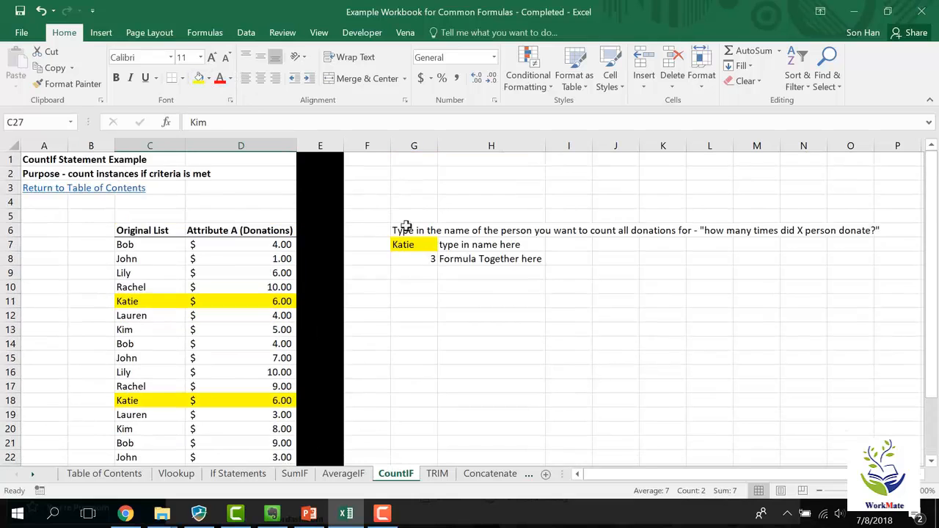
{"action": "scroll", "coordinate": [407, 245], "scroll_direction": "down", "scroll_amount": 2}
{"action": "scroll", "coordinate": [355, 228], "scroll_direction": "up", "scroll_amount": 2}
{"action": "left_click_drag", "start_coordinate": [162, 244], "coordinate": [242, 444]}
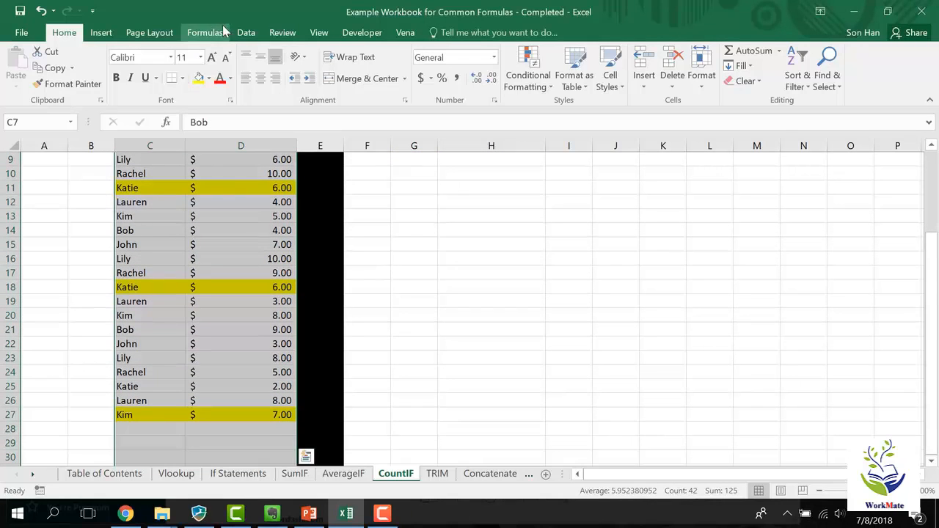
{"action": "left_click", "coordinate": [209, 78]}
{"action": "left_click", "coordinate": [210, 197]}
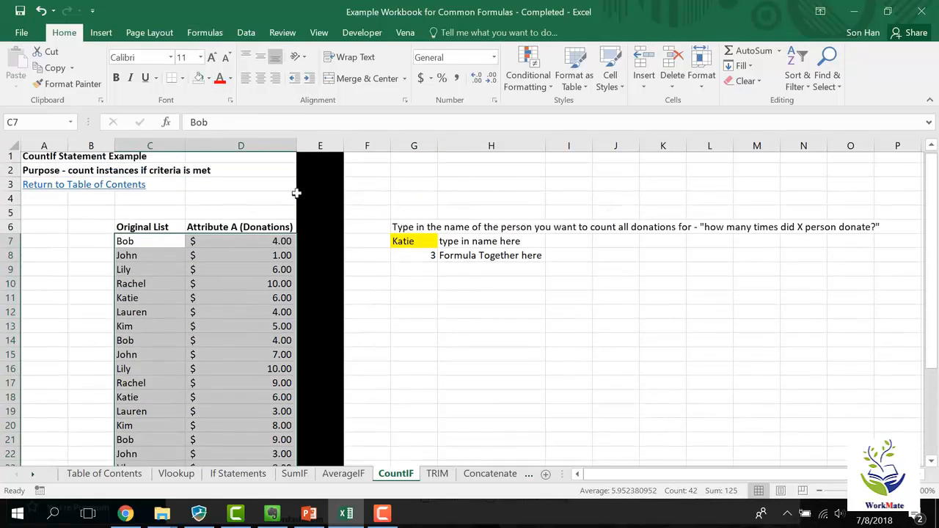
Test the count by entering the donor name from C10 in G7 and replacing it with the one from C13
{"action": "left_click", "coordinate": [414, 243]}
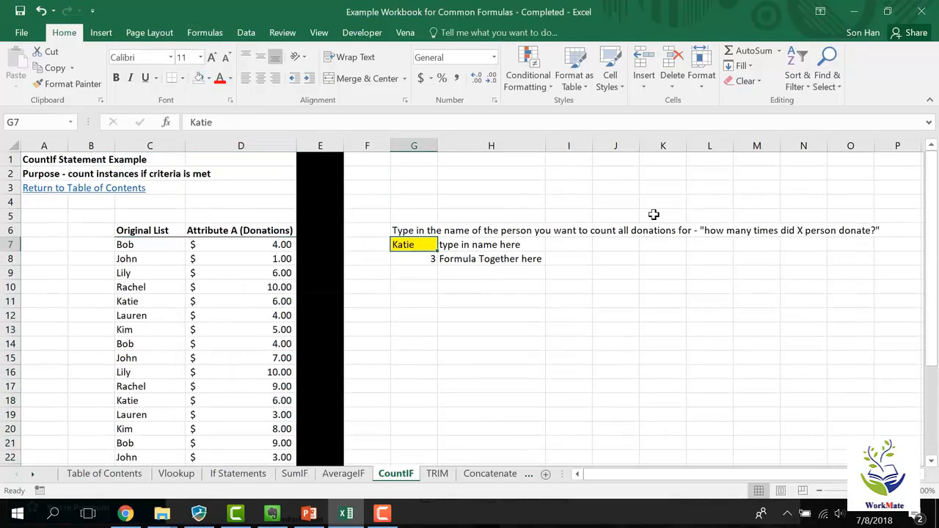
{"action": "type", "text": "Rachel"}
{"action": "key", "text": "Return"}
{"action": "key", "text": "Up"}
{"action": "type", "text": "Kim"}
{"action": "key", "text": "Return"}
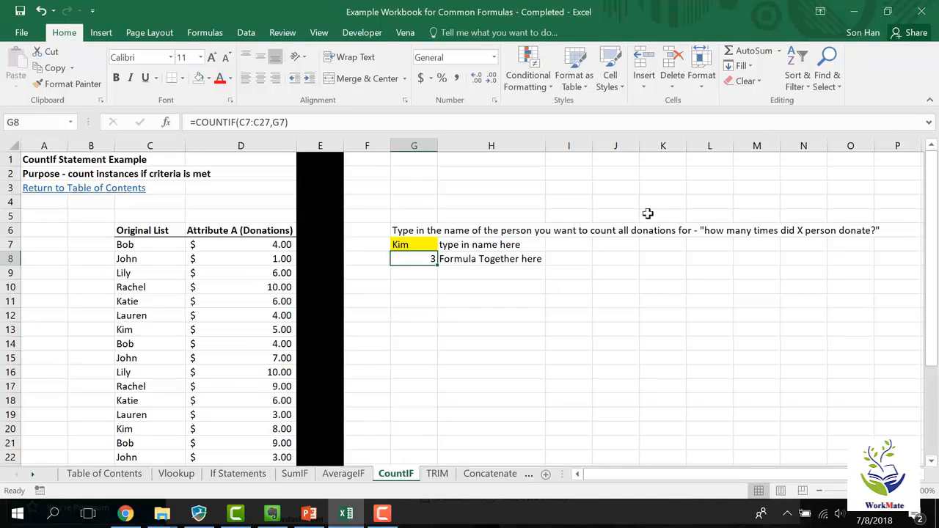
Add two more list entries in C28 and C29 with the same donor name as in C27
{"action": "scroll", "coordinate": [457, 239], "scroll_direction": "down", "scroll_amount": 3}
{"action": "left_click", "coordinate": [165, 416]}
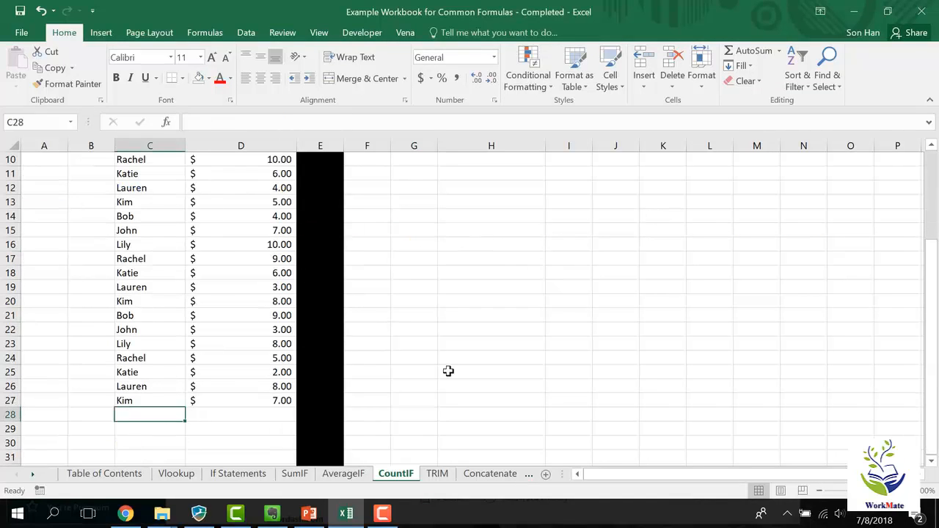
{"action": "type", "text": "Kim"}
{"action": "key", "text": "Return"}
{"action": "type", "text": "Kim"}
{"action": "key", "text": "Return"}
Enter donations of 8 and 9 for the two added donor entries in D28 and D29
{"action": "key", "text": "Right"}
{"action": "key", "text": "Right"}
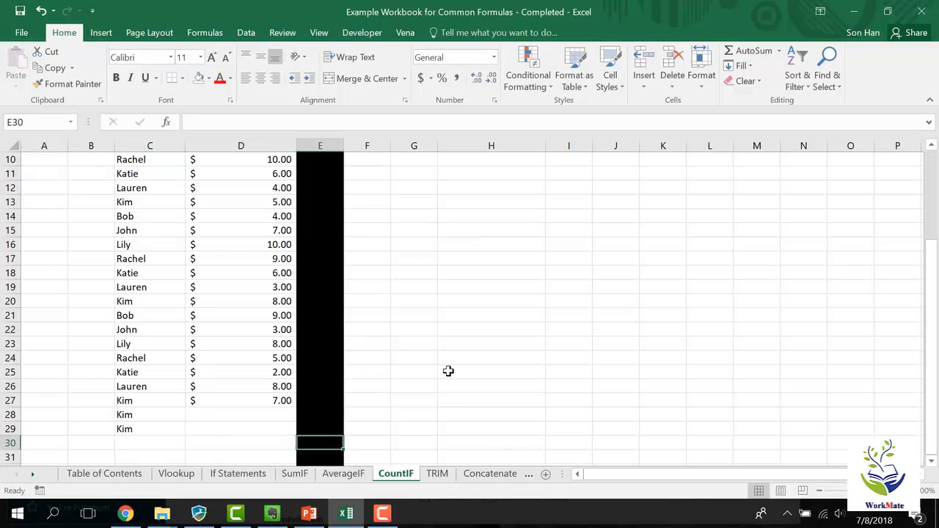
{"action": "key", "text": "Left"}
{"action": "key", "text": "Up"}
{"action": "key", "text": "Up"}
{"action": "type", "text": "8"}
{"action": "key", "text": "Return"}
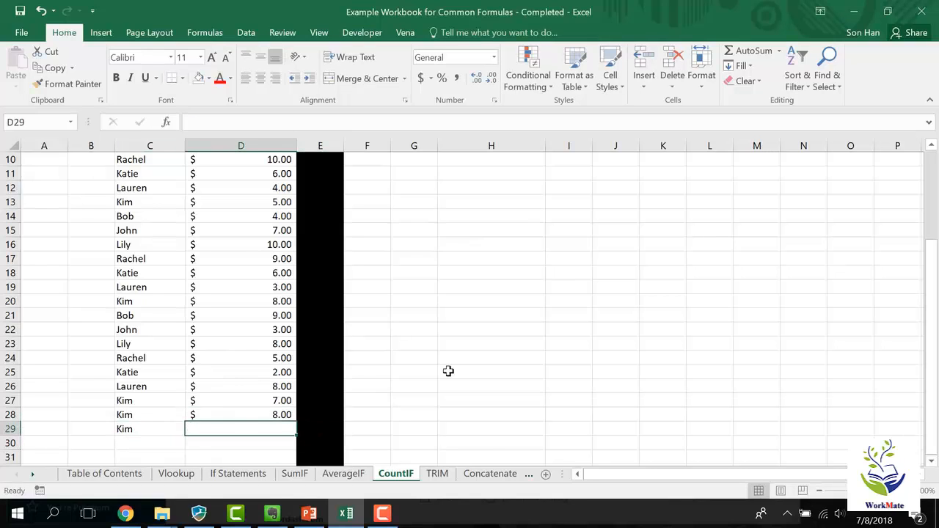
{"action": "type", "text": "9"}
{"action": "key", "text": "Return"}
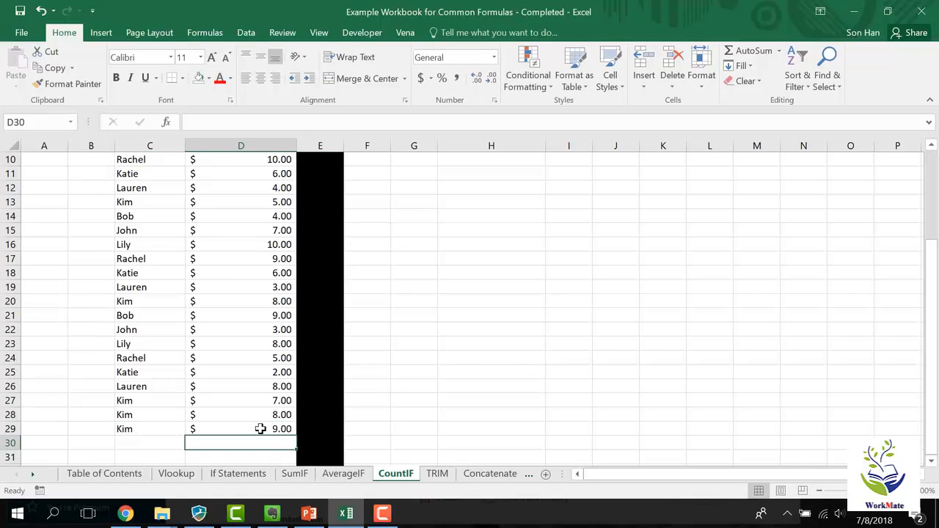
Change the end of the COUNTIF range in G8 to C30 to cover the entries added to the list
{"action": "scroll", "coordinate": [365, 315], "scroll_direction": "up", "scroll_amount": 3}
{"action": "left_click", "coordinate": [432, 257]}
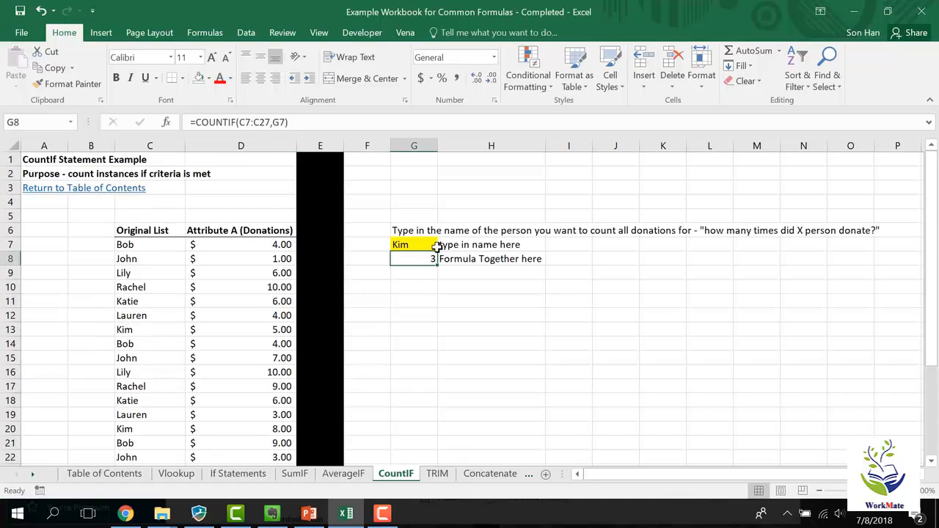
{"action": "scroll", "coordinate": [342, 283], "scroll_direction": "down", "scroll_amount": 3}
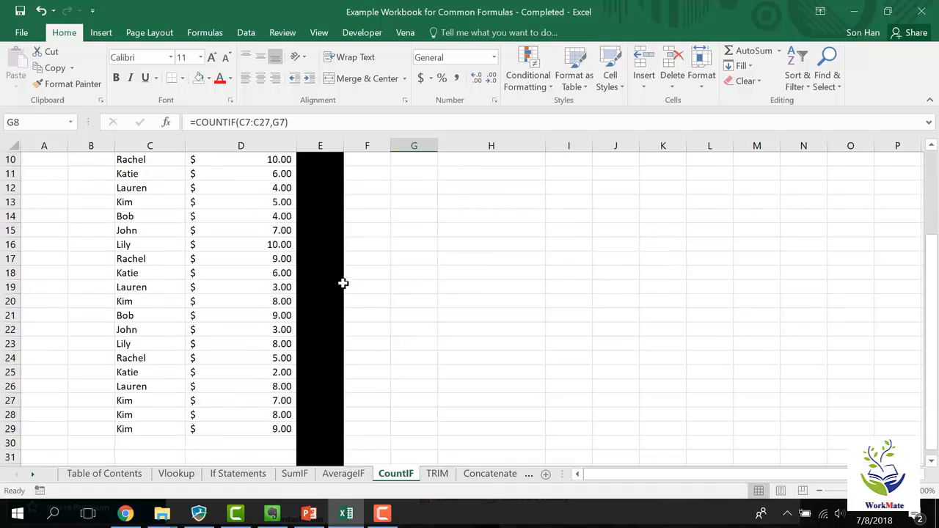
{"action": "scroll", "coordinate": [342, 283], "scroll_direction": "up", "scroll_amount": 3}
{"action": "double_click", "coordinate": [415, 245]}
{"action": "double_click", "coordinate": [421, 259]}
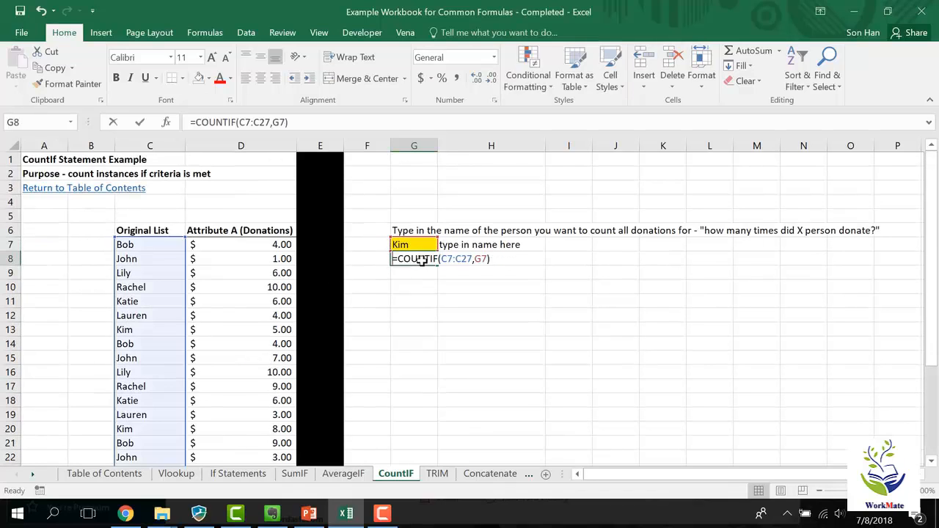
{"action": "scroll", "coordinate": [233, 340], "scroll_direction": "down", "scroll_amount": 3}
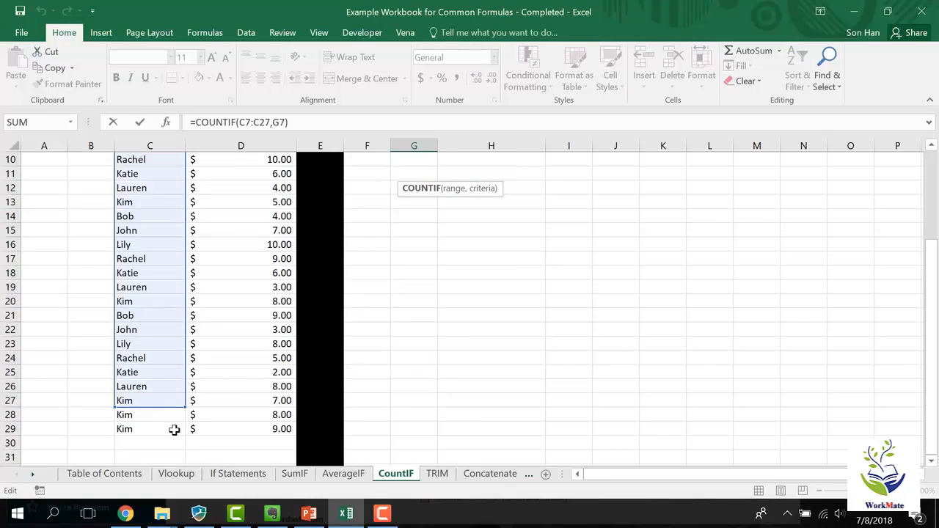
{"action": "left_click", "coordinate": [273, 123]}
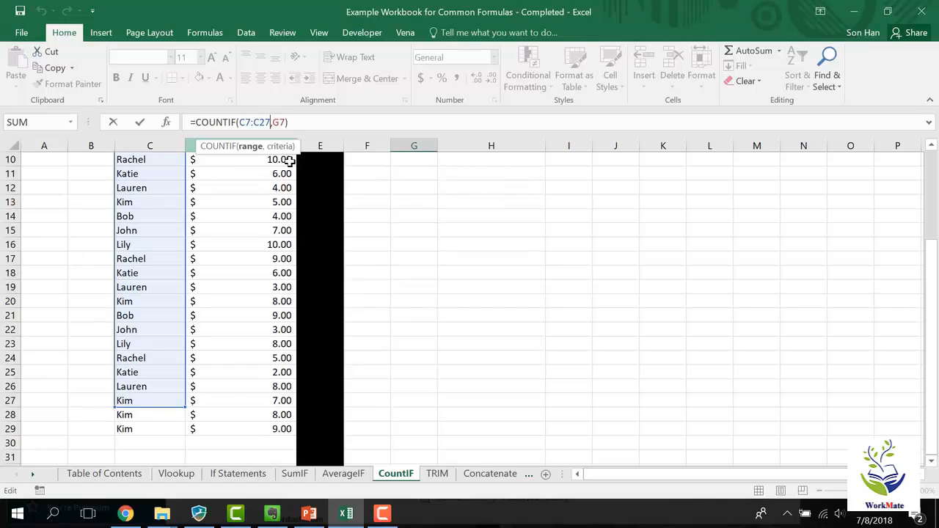
{"action": "key", "text": "BackSpace"}
{"action": "key", "text": "BackSpace"}
{"action": "type", "text": "30"}
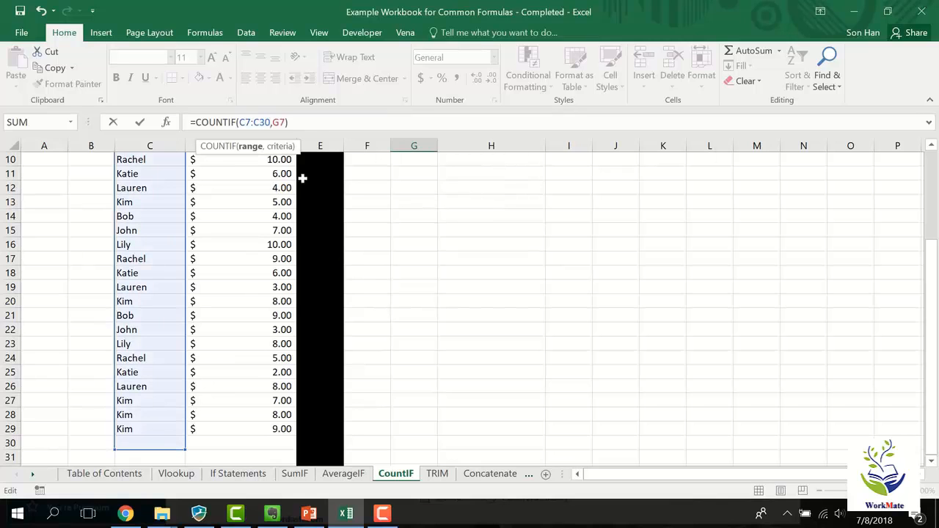
Extend the COUNTIF range in G8 to C7:C30000, keeping G7 as the criterion
{"action": "key", "text": "BackSpace"}
{"action": "key", "text": "BackSpace"}
{"action": "key", "text": "BackSpace"}
{"action": "type", "text": "2"}
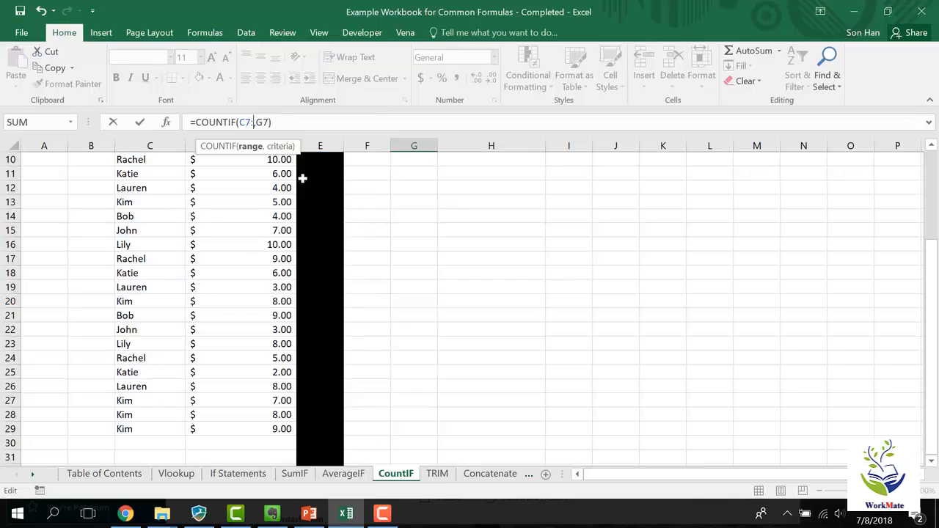
{"action": "type", "text": "c3000,"}
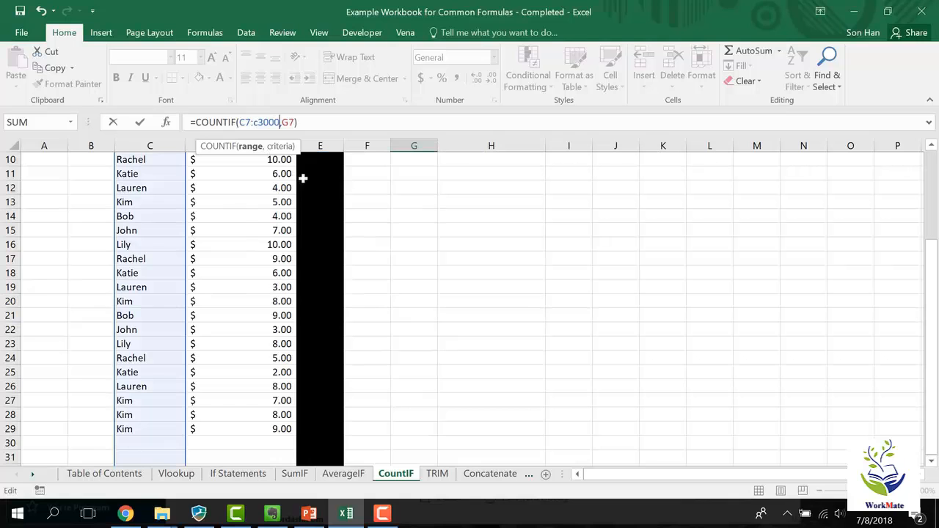
{"action": "type", "text": "00"}
{"action": "key", "text": "Return"}
{"action": "scroll", "coordinate": [303, 178], "scroll_direction": "up", "scroll_amount": 3}
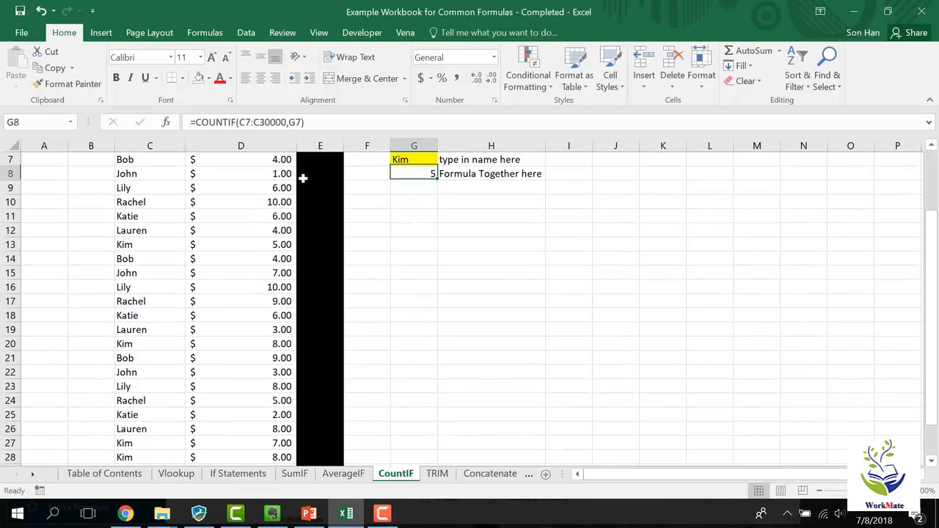
Add a list entry in row 30 with the same donor name as in C29 and a donation of 1
{"action": "scroll", "coordinate": [472, 260], "scroll_direction": "down", "scroll_amount": 4}
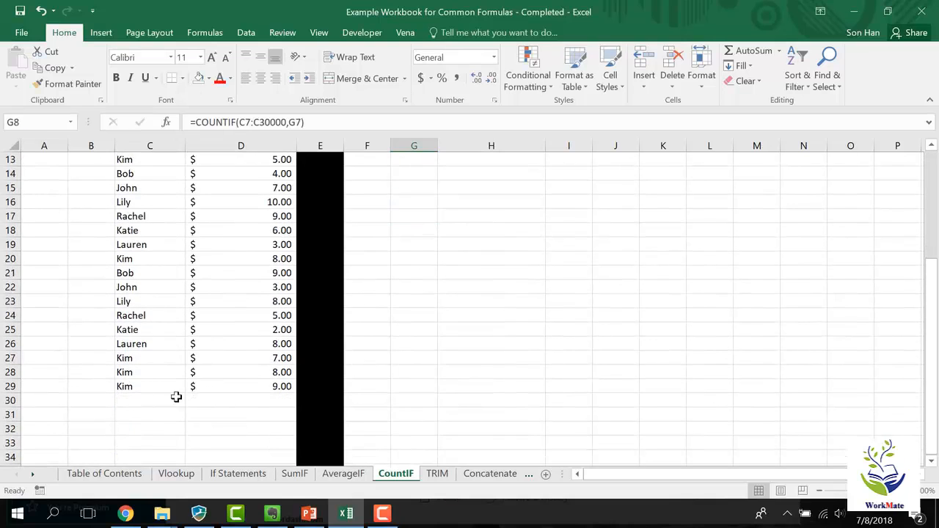
{"action": "left_click", "coordinate": [176, 399]}
{"action": "type", "text": "Kim"}
{"action": "key", "text": "Return"}
{"action": "key", "text": "Right"}
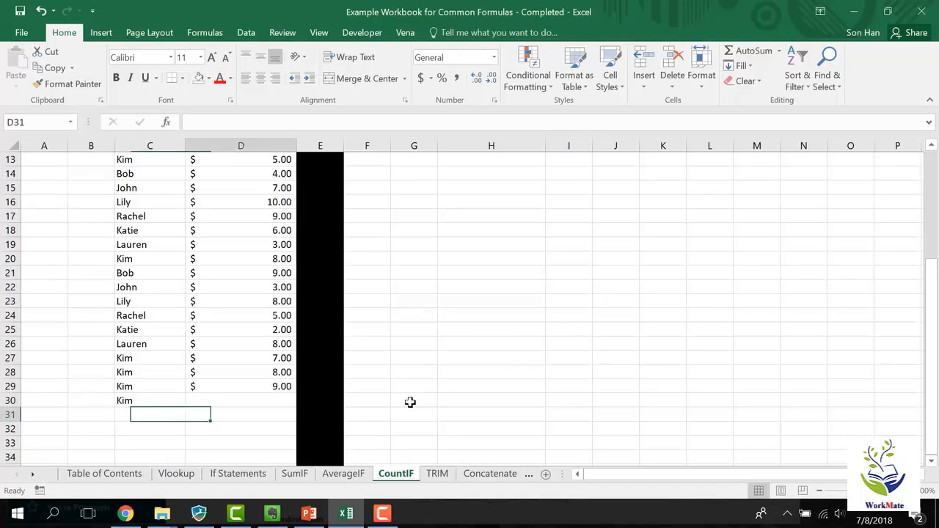
{"action": "key", "text": "Up"}
{"action": "type", "text": "1"}
{"action": "key", "text": "Return"}
{"action": "scroll", "coordinate": [440, 308], "scroll_direction": "up", "scroll_amount": 4}
{"action": "scroll", "coordinate": [419, 245], "scroll_direction": "down", "scroll_amount": 4}
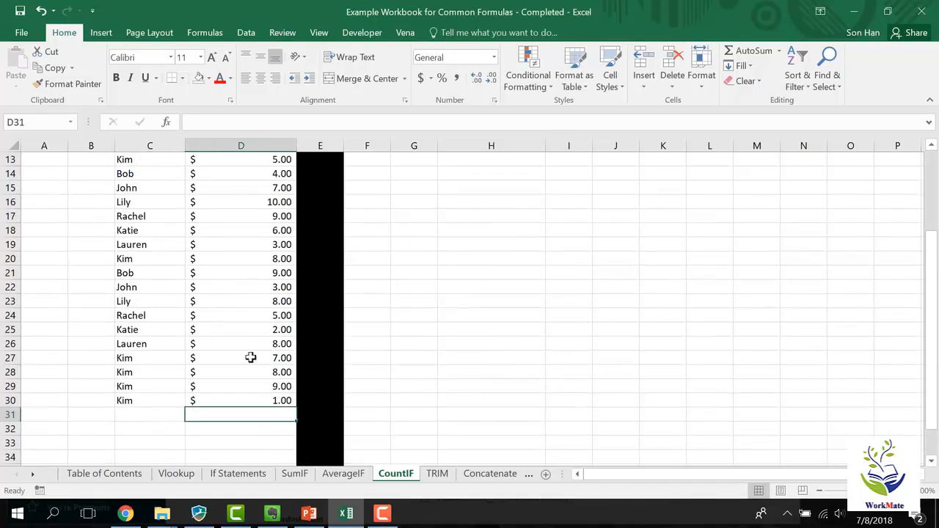
Add another list entry in row 31 with the same donor name as in C30 and a donation of 4
{"action": "left_click", "coordinate": [162, 415]}
{"action": "type", "text": "Kim"}
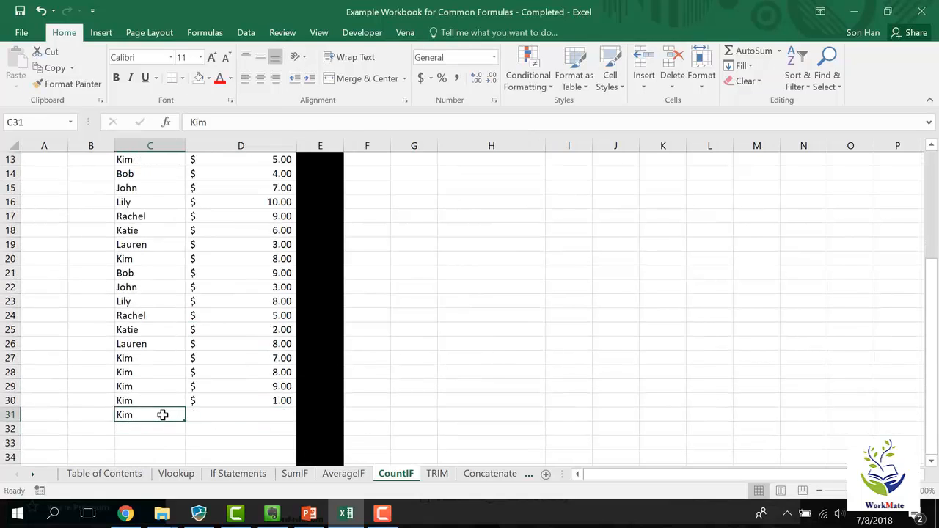
{"action": "key", "text": "Right"}
{"action": "key", "text": "Up"}
{"action": "key", "text": "Down"}
{"action": "type", "text": "4"}
{"action": "left_click", "coordinate": [421, 325]}
Review the count in G8, the criterion in G7 and the range used by the COUNTIF formula
{"action": "scroll", "coordinate": [421, 325], "scroll_direction": "up", "scroll_amount": 4}
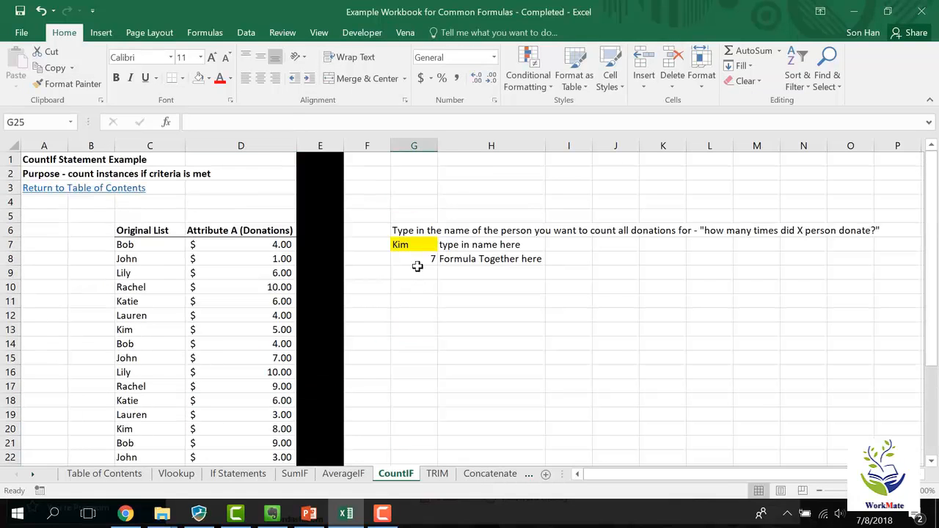
{"action": "left_click", "coordinate": [416, 259]}
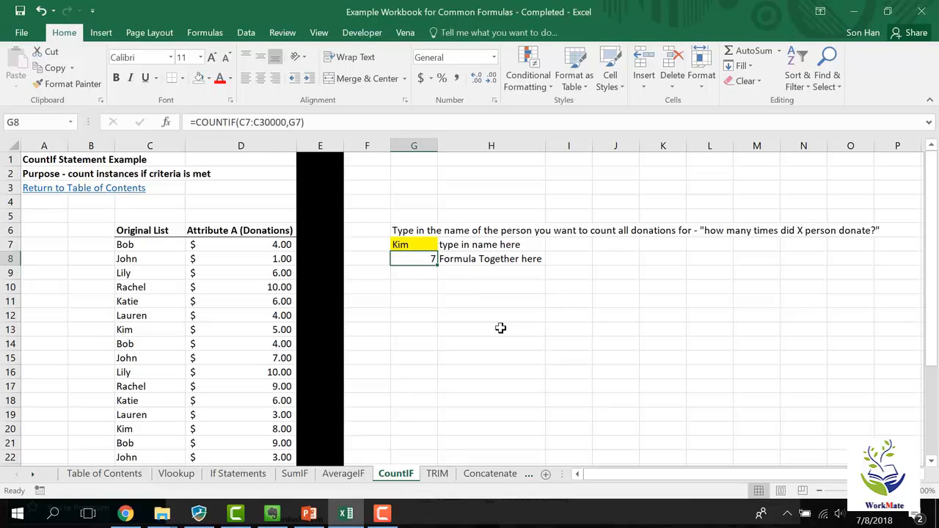
{"action": "key", "text": "Left"}
{"action": "key", "text": "Left"}
{"action": "key", "text": "Right"}
{"action": "key", "text": "Up"}
{"action": "key", "text": "Right"}
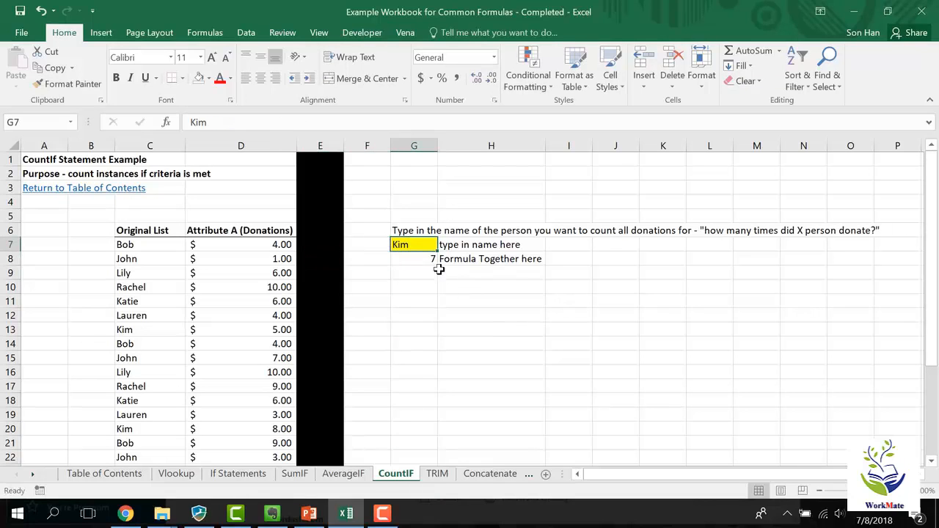
{"action": "double_click", "coordinate": [431, 259]}
{"action": "left_click", "coordinate": [263, 122]}
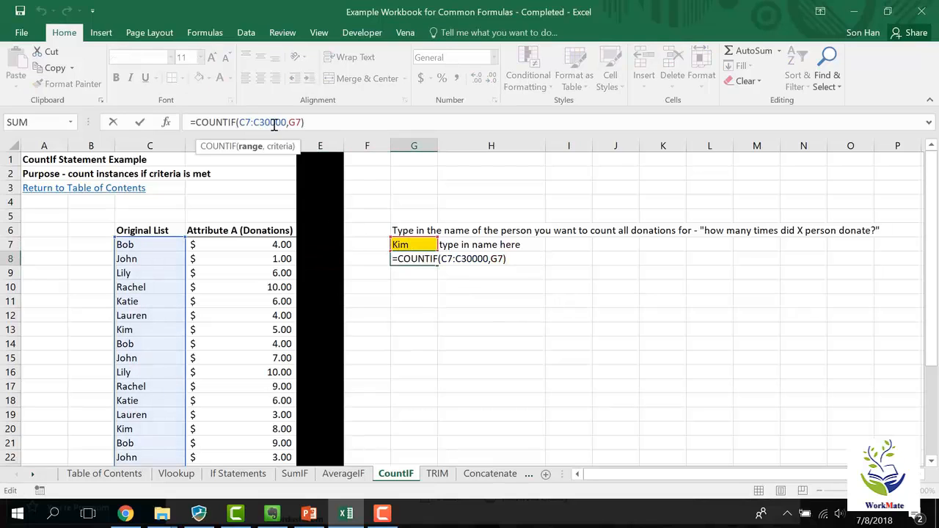
{"action": "key", "text": "Escape"}
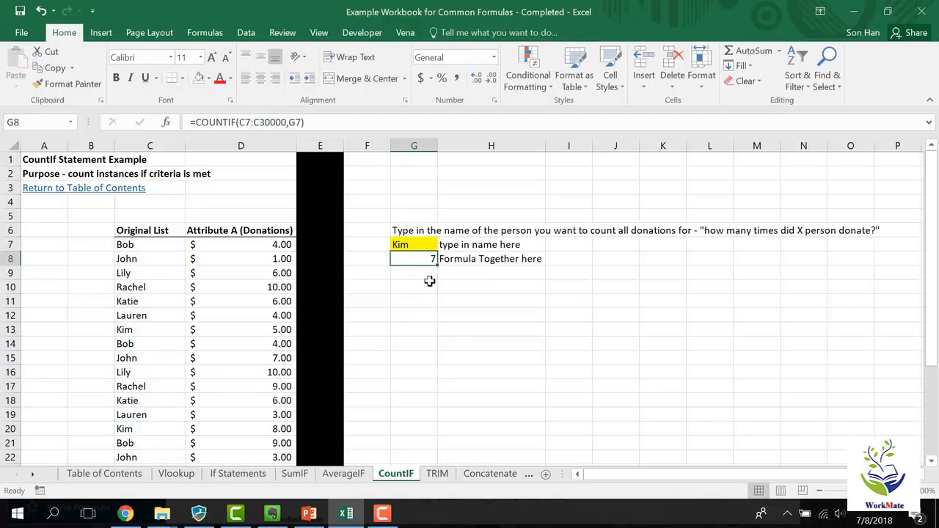
Rewrite G8 as a COUNTIF over C7:C31 with the donor name shown in G7 as quoted text criterion
{"action": "type", "text": "=coun"}
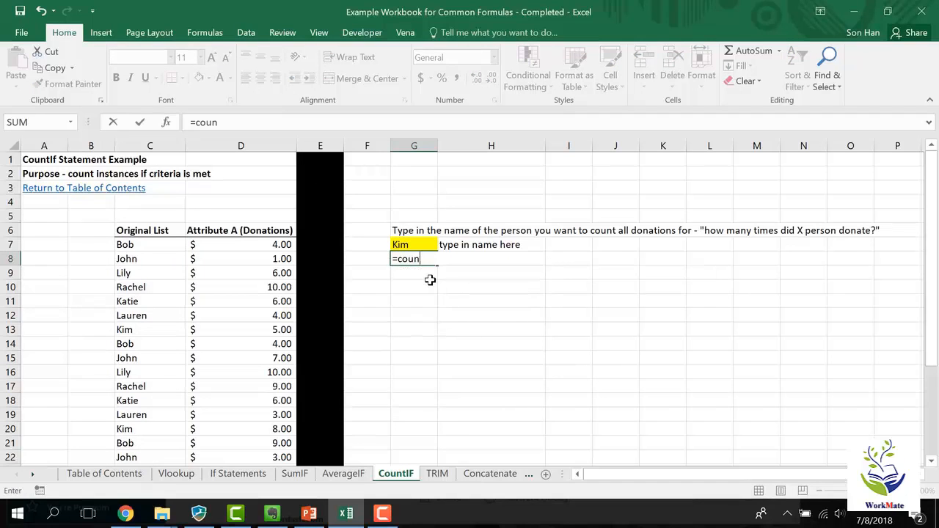
{"action": "type", "text": "tif("}
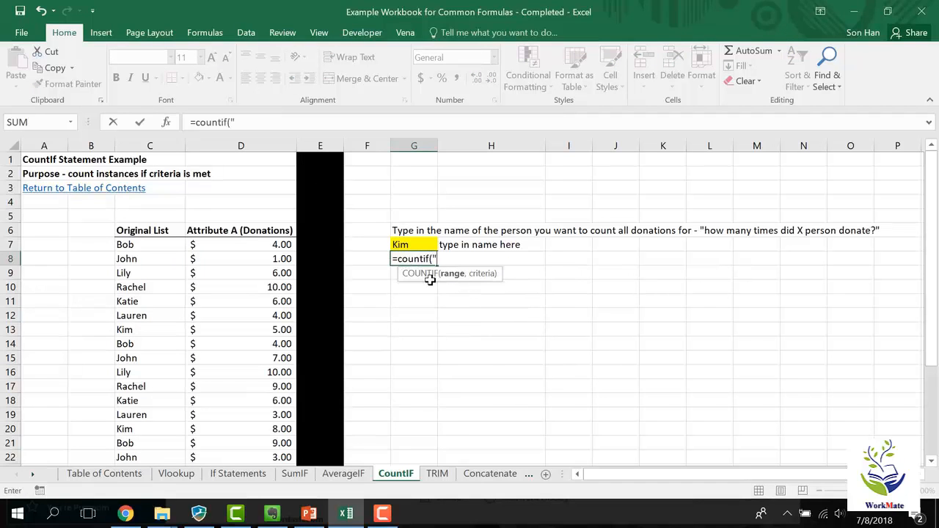
{"action": "left_click", "coordinate": [174, 257]}
{"action": "left_click", "coordinate": [174, 245]}
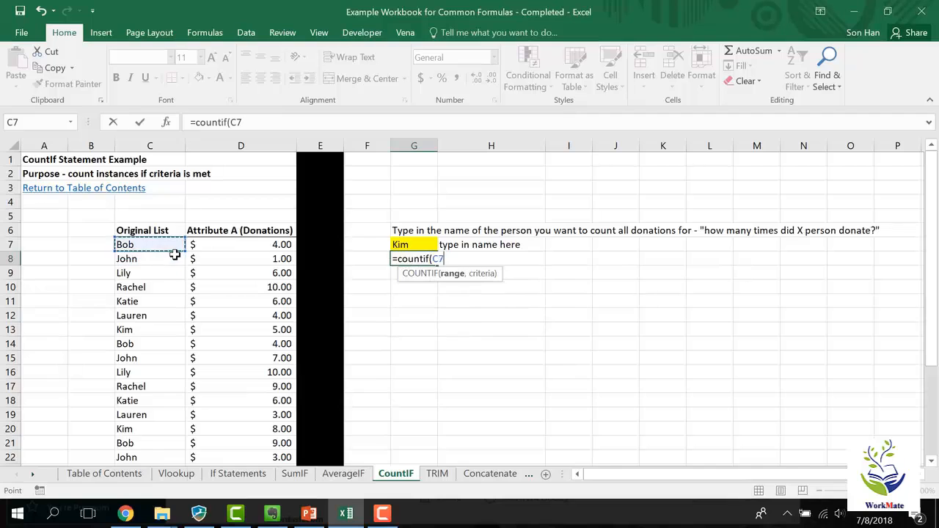
{"action": "key", "text": "ctrl+shift+Down"}
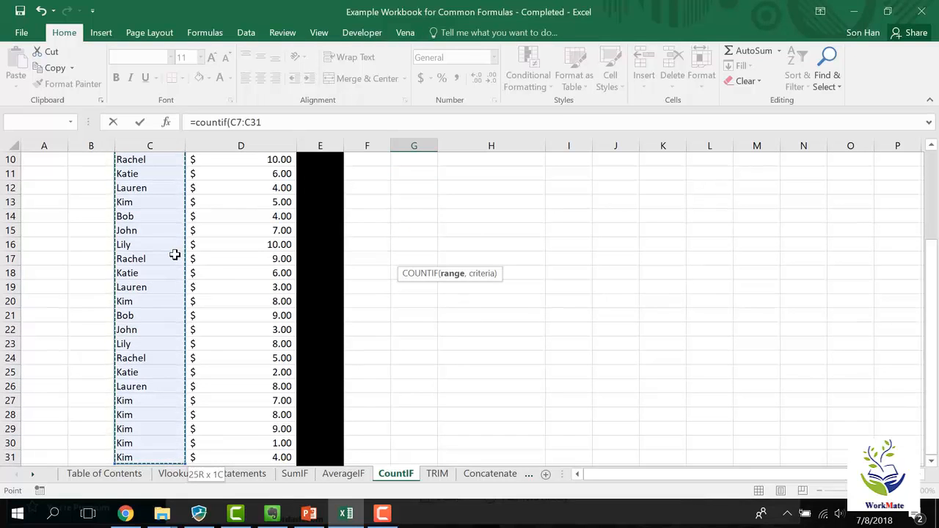
{"action": "type", "text": ",\"Kim"}
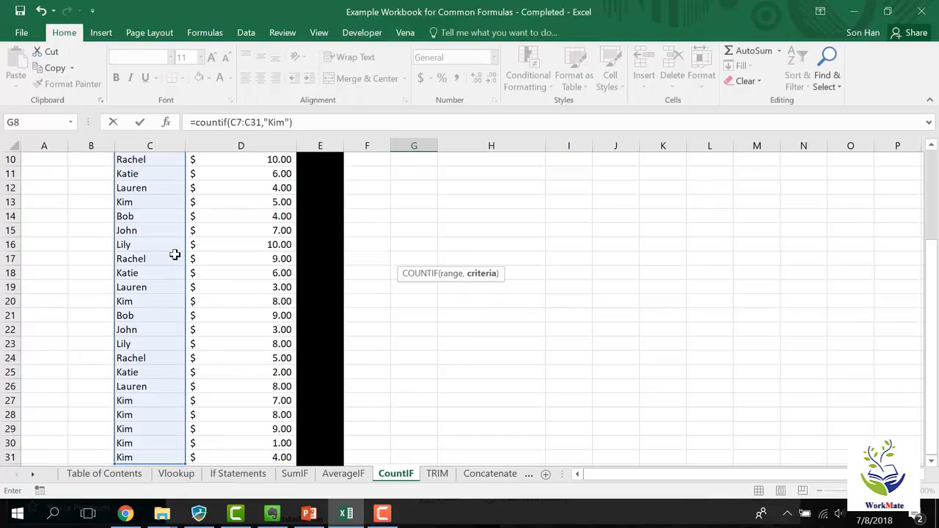
{"action": "key", "text": "ctrl+Return"}
{"action": "scroll", "coordinate": [173, 255], "scroll_direction": "up", "scroll_amount": 3}
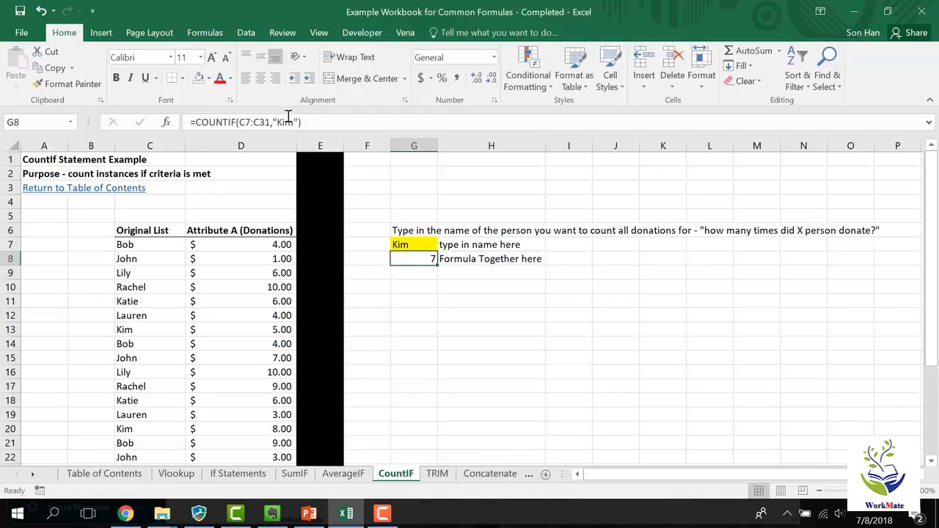
Replace the quoted criterion in the G8 COUNTIF formula with the donor name from C7
{"action": "left_click", "coordinate": [288, 117]}
{"action": "key", "text": "BackSpace"}
{"action": "key", "text": "BackSpace"}
{"action": "key", "text": "BackSpace"}
{"action": "type", "text": "Bo"}
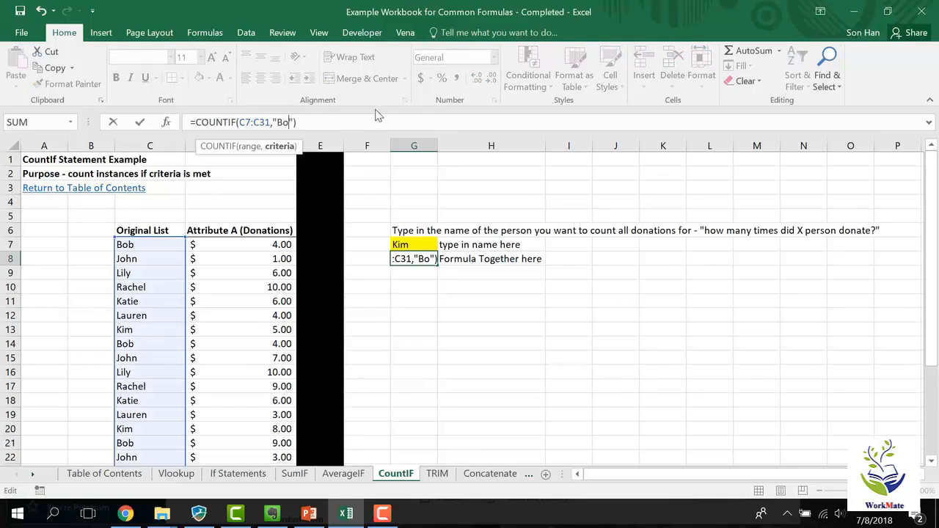
{"action": "type", "text": "b"}
{"action": "key", "text": "Return"}
{"action": "key", "text": "Up"}
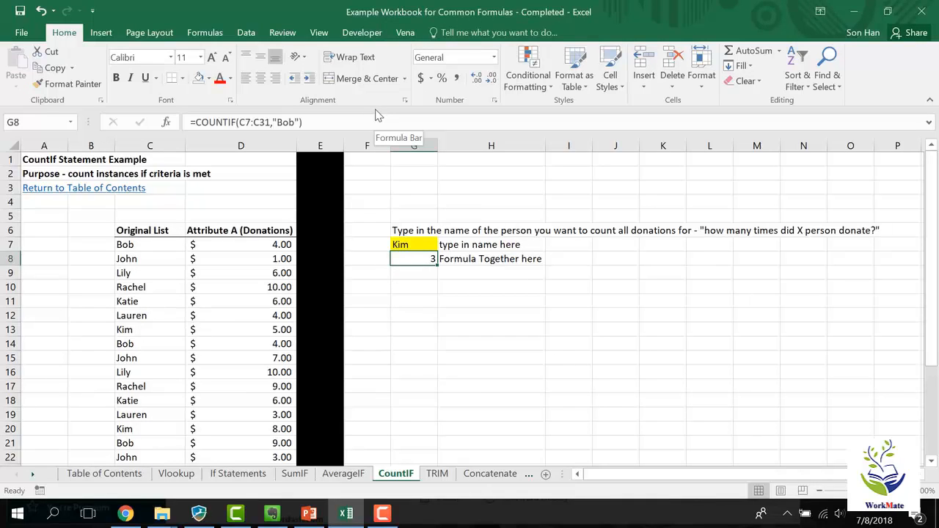
Enter the summary table headers "Name" in G12 and "# of Donations" in H12
{"action": "key", "text": "Down"}
{"action": "key", "text": "Down"}
{"action": "key", "text": "Down"}
{"action": "key", "text": "Down"}
{"action": "key", "text": "Down"}
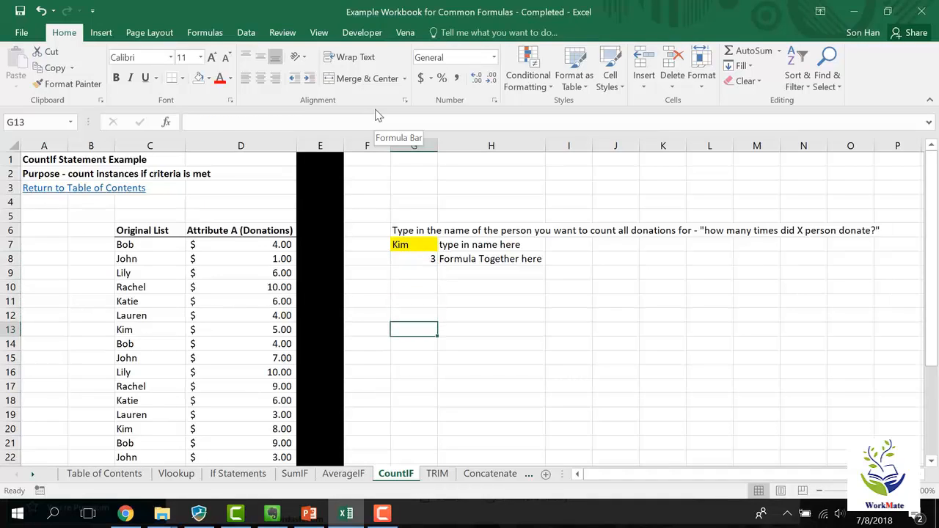
{"action": "key", "text": "Up"}
{"action": "type", "text": "Name"}
{"action": "key", "text": "Return"}
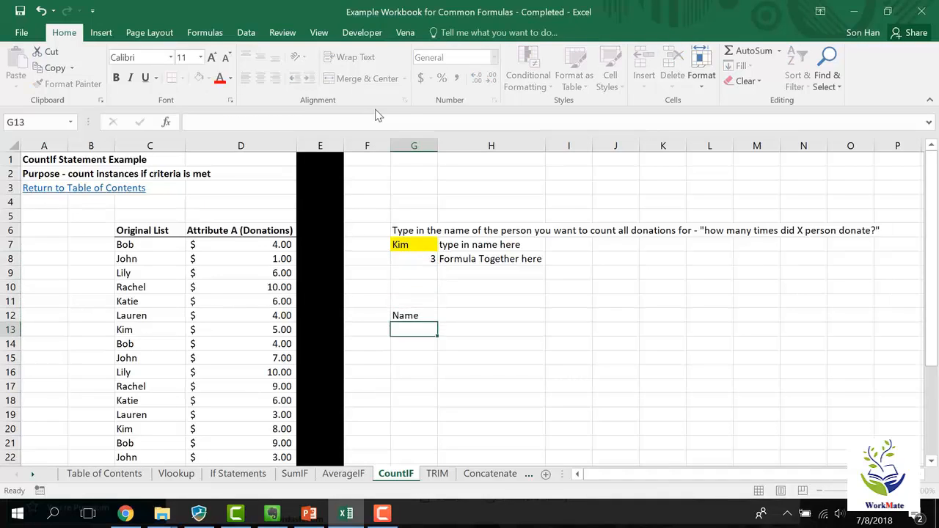
{"action": "key", "text": "Up"}
{"action": "key", "text": "Right"}
{"action": "type", "text": "# of Donations"}
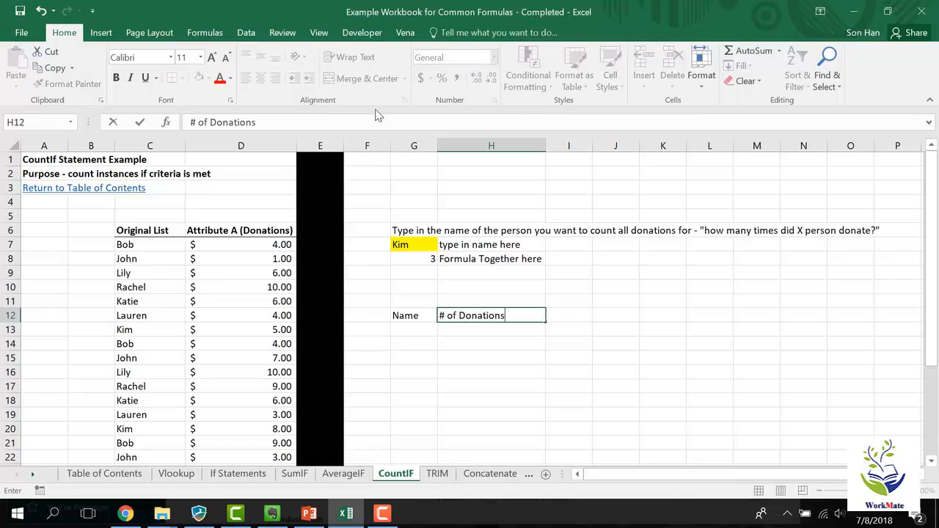
{"action": "key", "text": "Return"}
Add a bottom border beneath the summary headers in G12:H12
{"action": "key", "text": "Up"}
{"action": "key", "text": "Left"}
{"action": "key", "text": "shift+Right"}
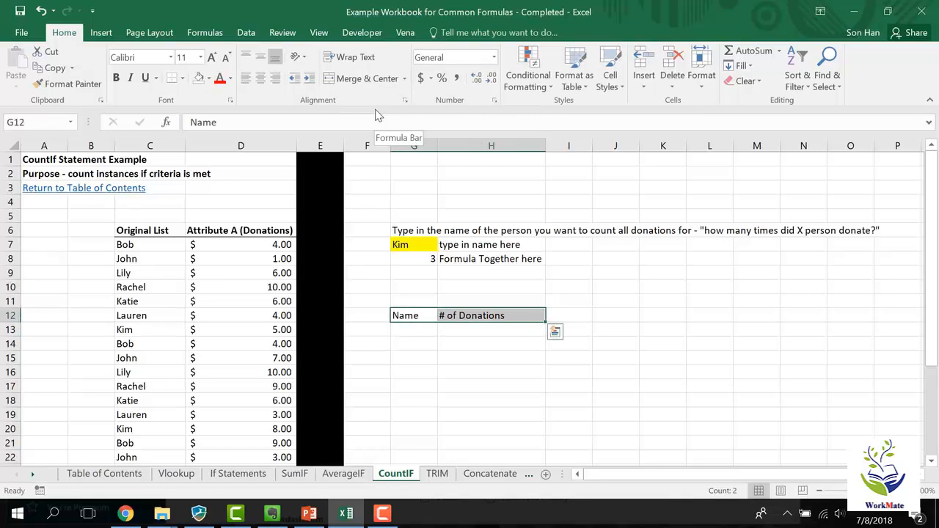
{"action": "left_click", "coordinate": [469, 343]}
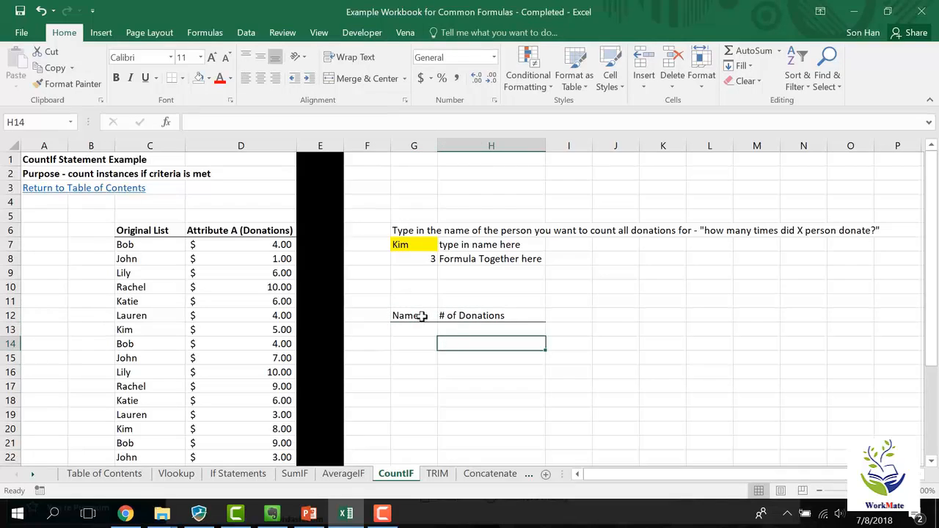
{"action": "left_click_drag", "start_coordinate": [421, 319], "coordinate": [497, 318]}
{"action": "left_click", "coordinate": [477, 343]}
List the donor names from C13, C7, C9 and C10 in G13:G16, in that order
{"action": "left_click", "coordinate": [411, 329]}
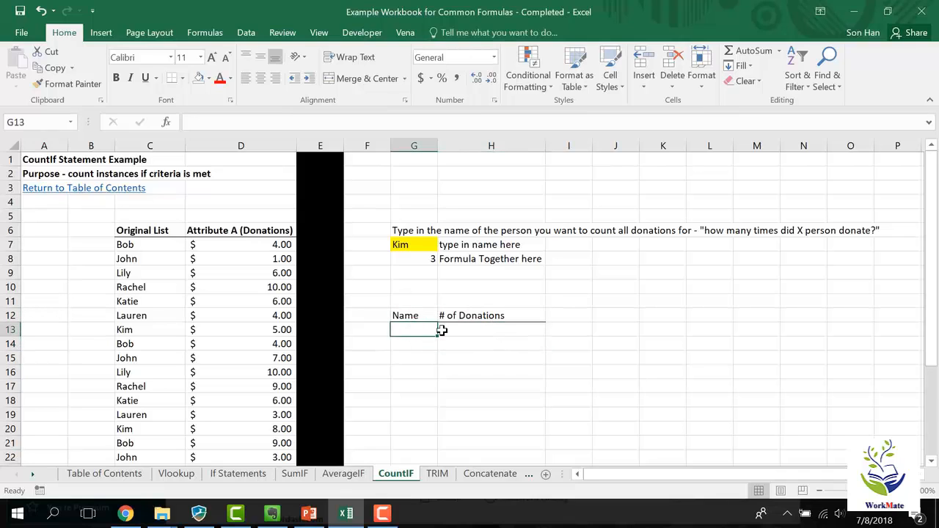
{"action": "type", "text": "Kim"}
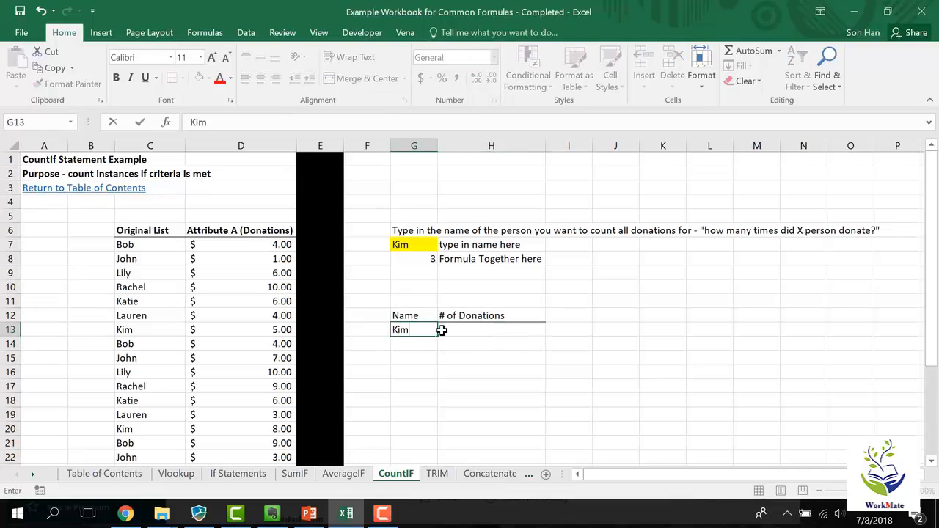
{"action": "key", "text": "Return"}
{"action": "type", "text": "Bob"}
{"action": "key", "text": "Return"}
{"action": "type", "text": "Lil"}
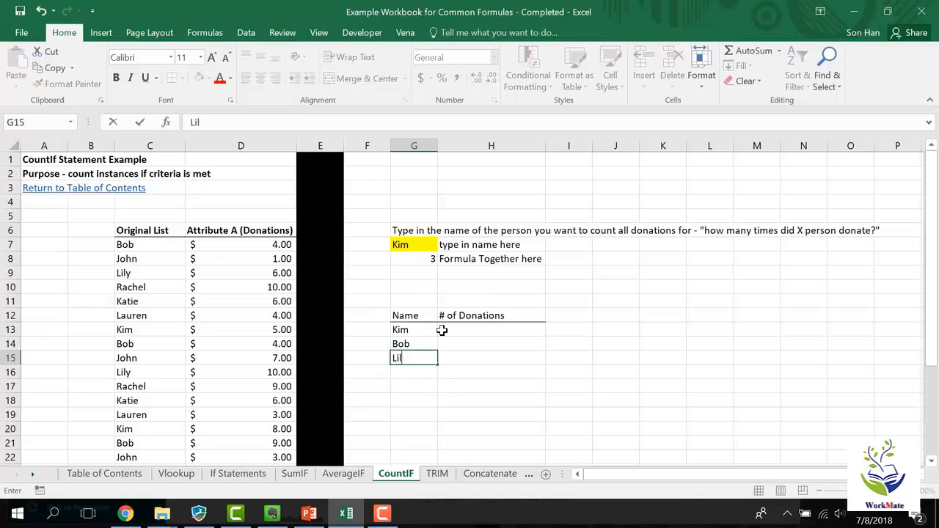
{"action": "type", "text": "y"}
{"action": "key", "text": "Return"}
{"action": "type", "text": "Rachel"}
{"action": "key", "text": "Return"}
{"action": "key", "text": "Right"}
{"action": "key", "text": "Right"}
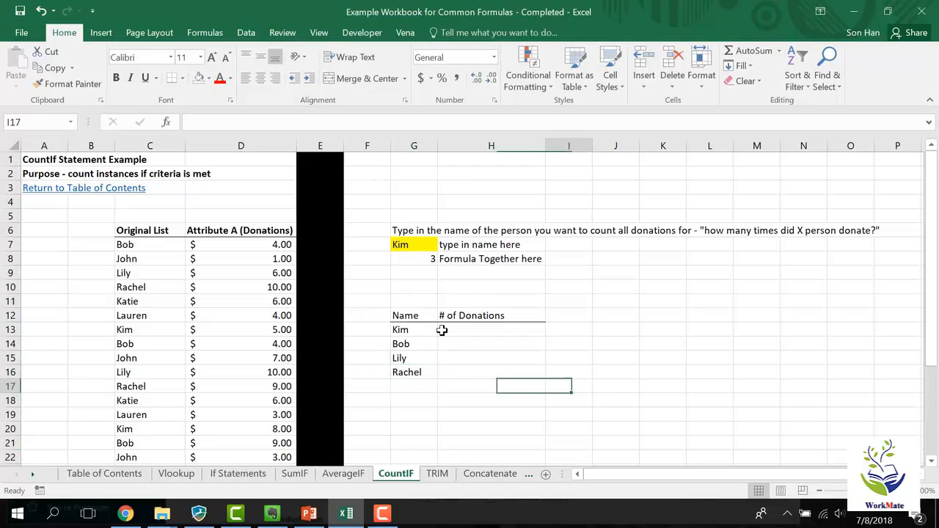
Begin a COUNTIF formula in H13 with the donor names in C7:C31 as its range
{"action": "key", "text": "Left"}
{"action": "key", "text": "Up"}
{"action": "key", "text": "Up"}
{"action": "key", "text": "Up"}
{"action": "key", "text": "Up"}
{"action": "type", "text": "=coun"}
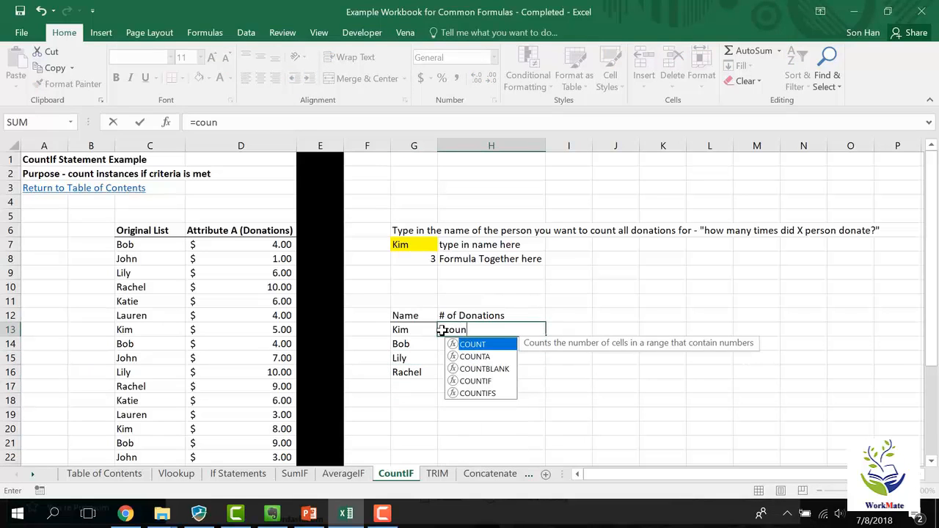
{"action": "type", "text": "tif("}
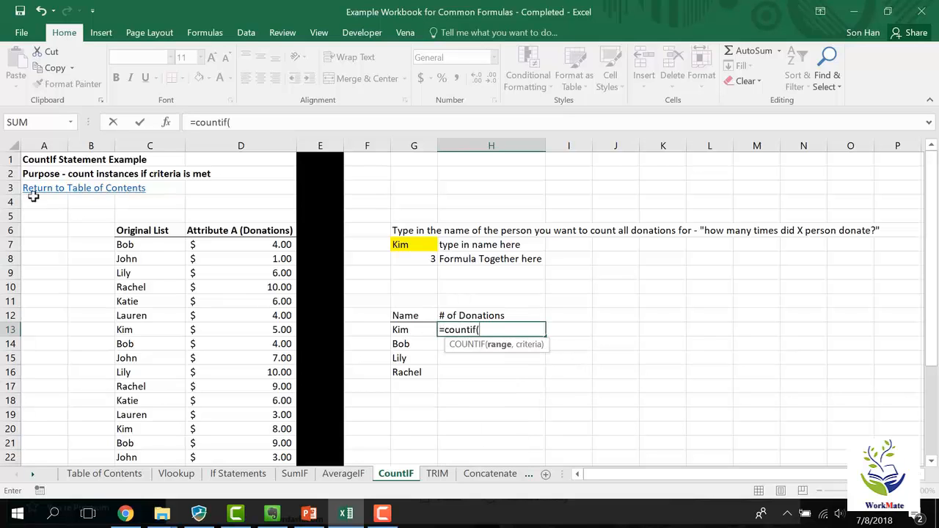
{"action": "left_click", "coordinate": [152, 244]}
{"action": "key", "text": "ctrl+shift+Down"}
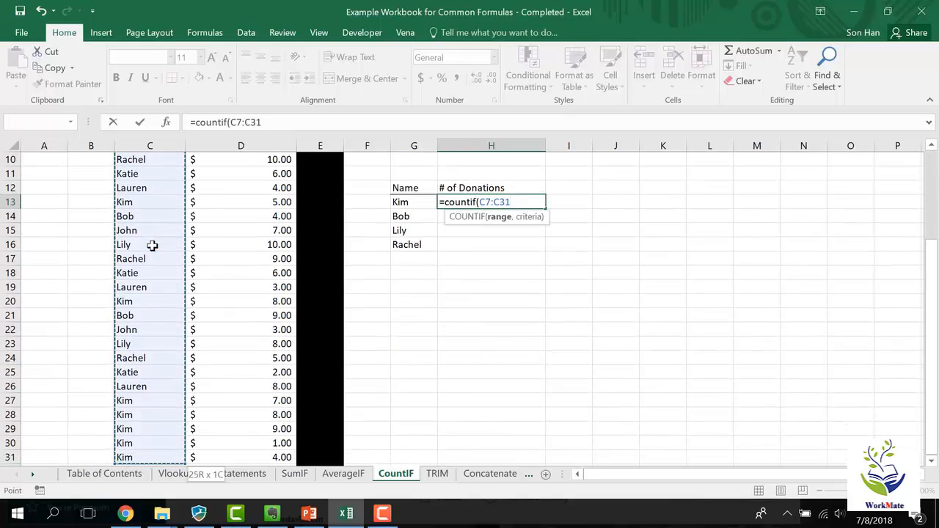
Extend the end of the H13 formula's range to C31000 and use G13 as the criterion
{"action": "left_click", "coordinate": [321, 122]}
{"action": "type", "text": "0"}
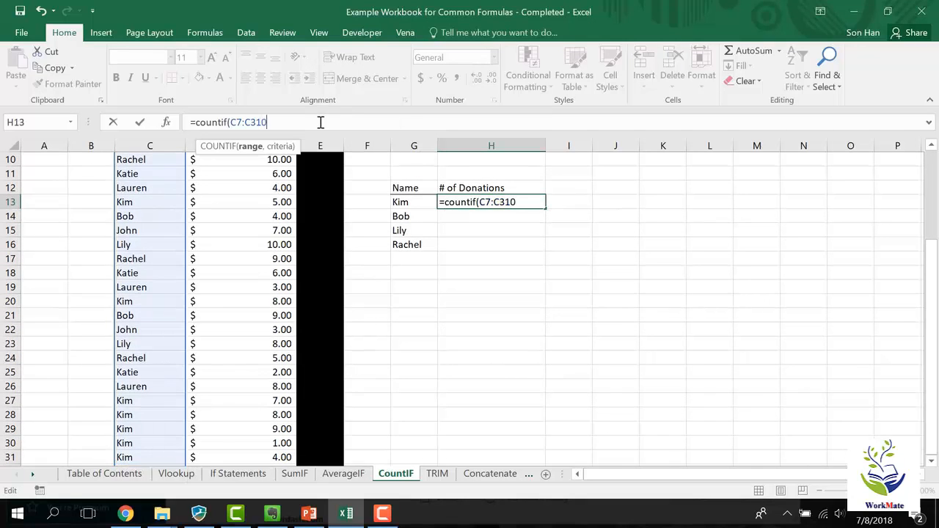
{"action": "type", "text": "00,"}
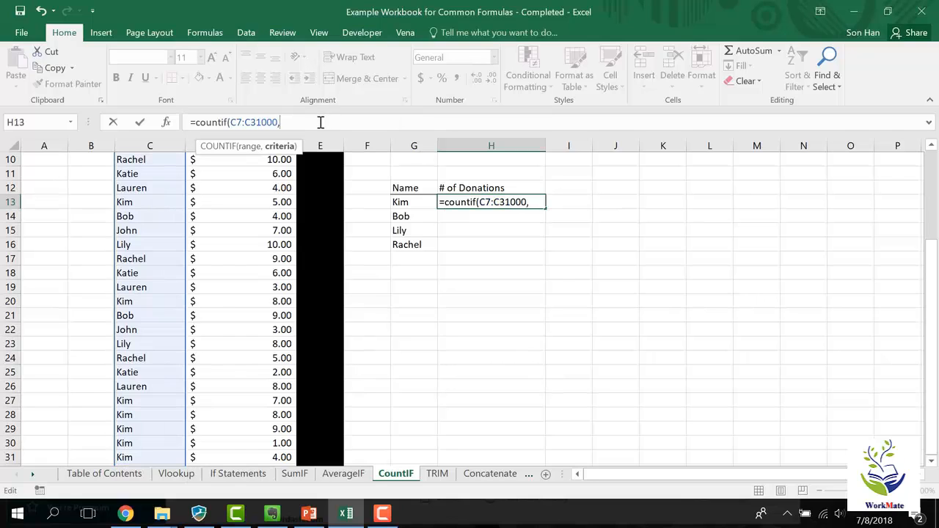
{"action": "left_click", "coordinate": [397, 198]}
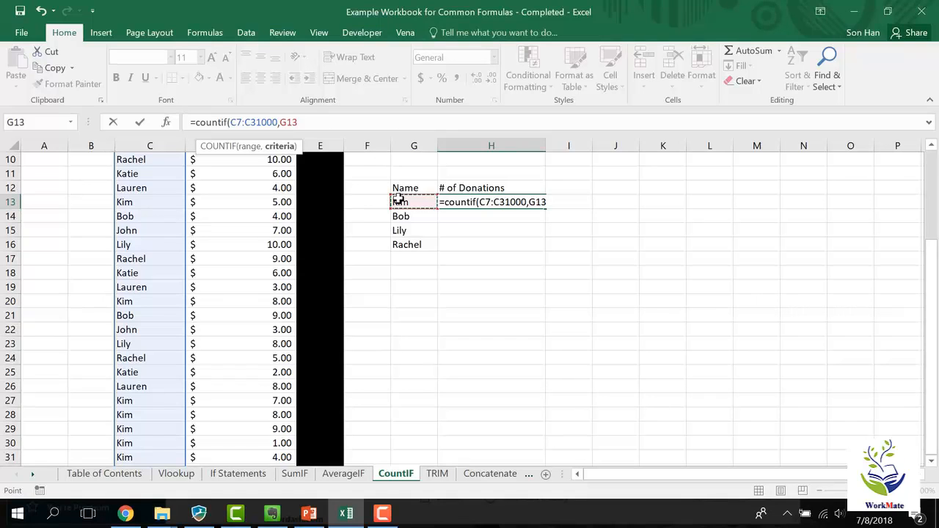
{"action": "type", "text": ")"}
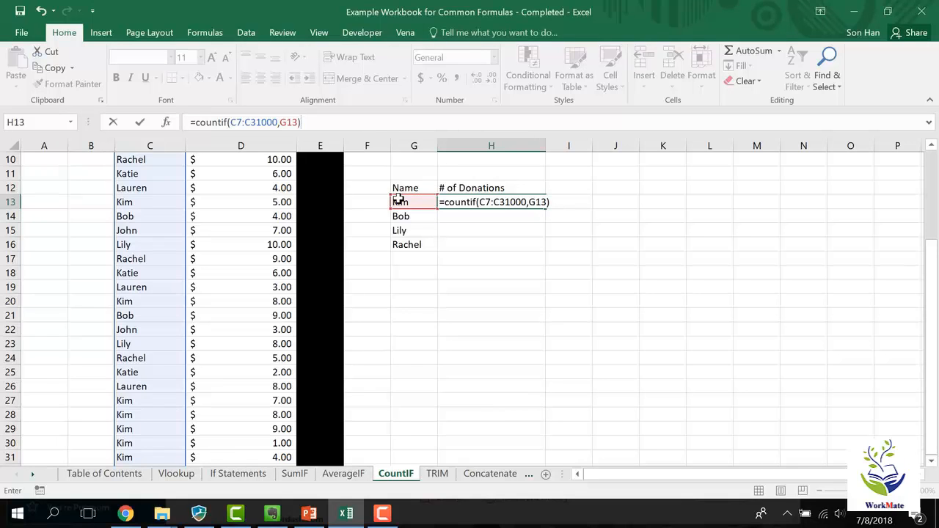
Make the COUNTIF range absolute as $C$7:$C$31000 and enter the formula in H13
{"action": "left_click", "coordinate": [270, 122]}
{"action": "key", "text": "F4"}
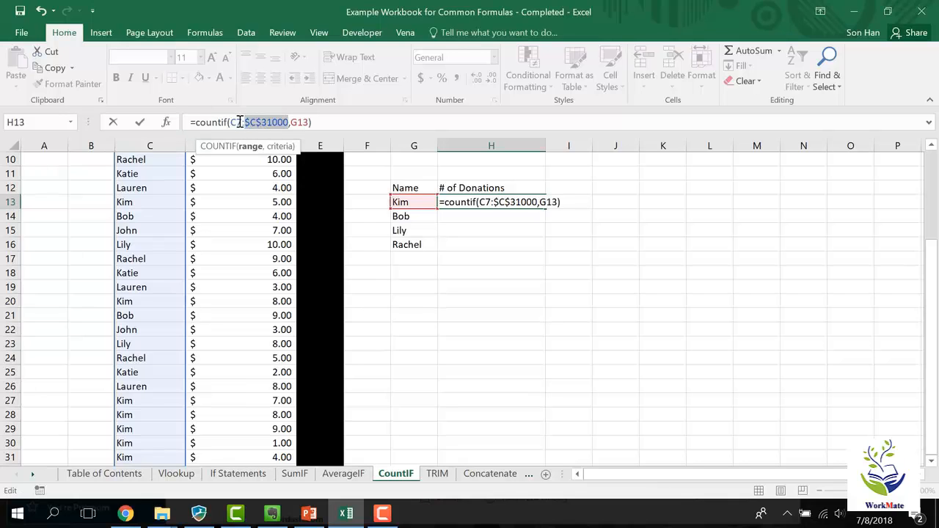
{"action": "left_click", "coordinate": [239, 122]}
{"action": "key", "text": "F4"}
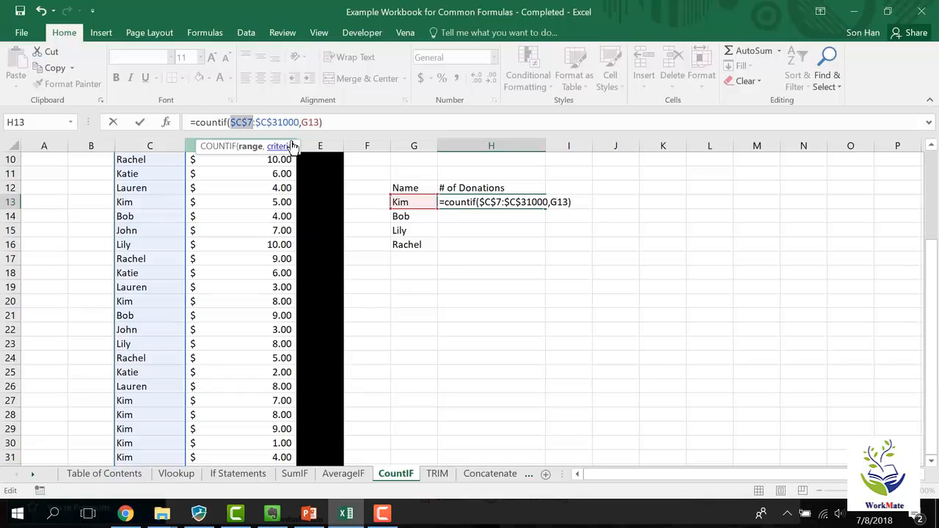
{"action": "key", "text": "Return"}
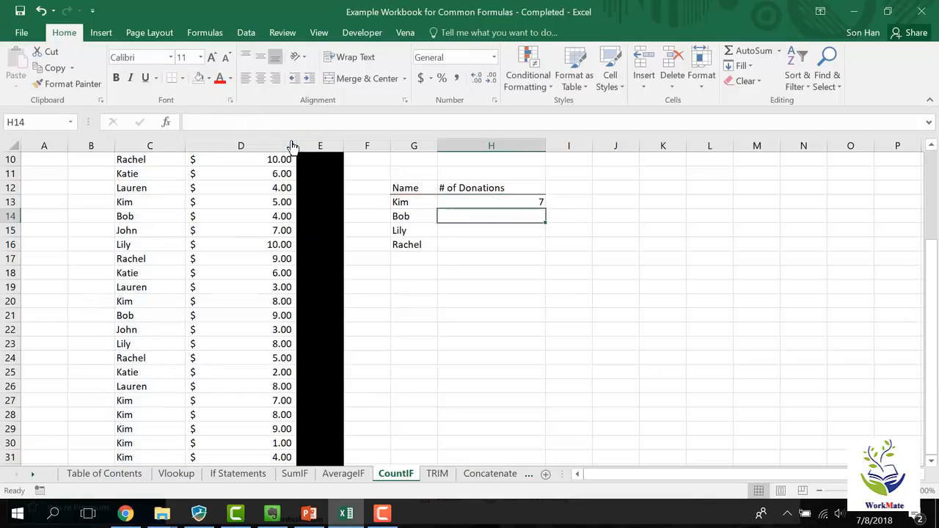
Fill the COUNTIF formula from H13 down to H16 for the remaining listed donors
{"action": "key", "text": "Up"}
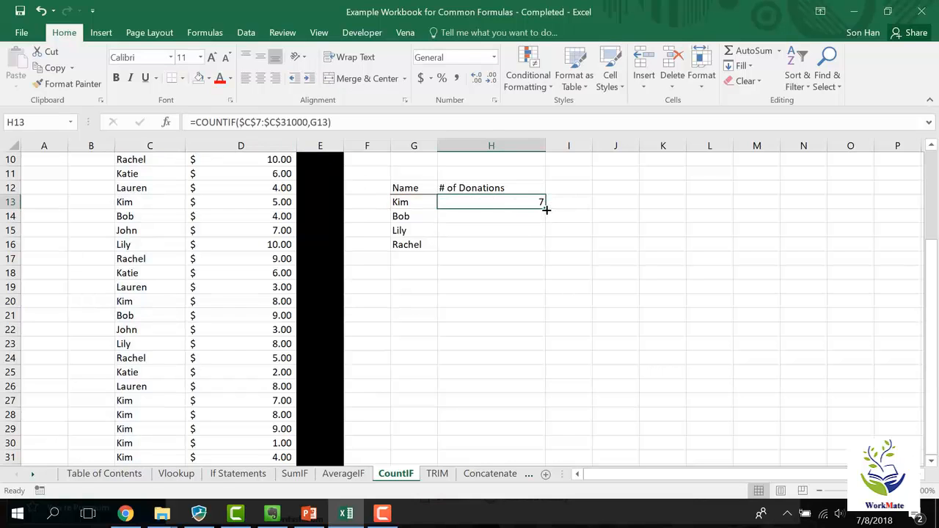
{"action": "left_click_drag", "start_coordinate": [547, 209], "coordinate": [543, 248]}
{"action": "left_click", "coordinate": [501, 240]}
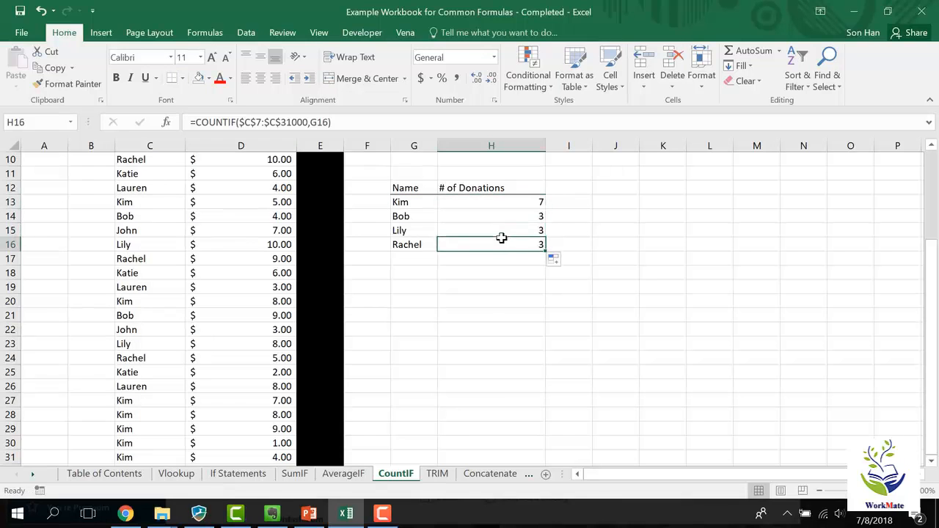
Add a donation record in row 32 with the donor name from G16 and an amount of 2
{"action": "scroll", "coordinate": [176, 330], "scroll_direction": "down", "scroll_amount": 4}
{"action": "scroll", "coordinate": [249, 310], "scroll_direction": "up", "scroll_amount": 3}
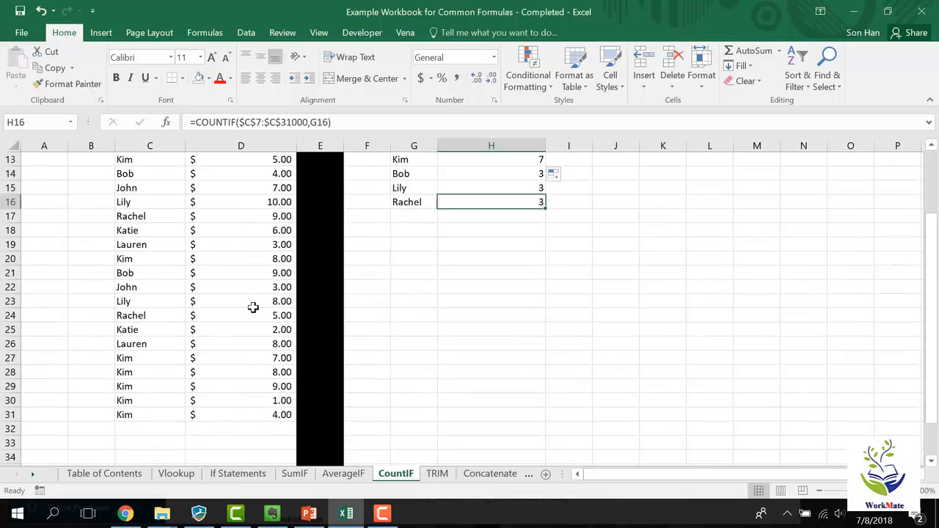
{"action": "scroll", "coordinate": [160, 394], "scroll_direction": "down", "scroll_amount": 1}
{"action": "left_click", "coordinate": [159, 386]}
{"action": "type", "text": "Rachel"}
{"action": "key", "text": "Return"}
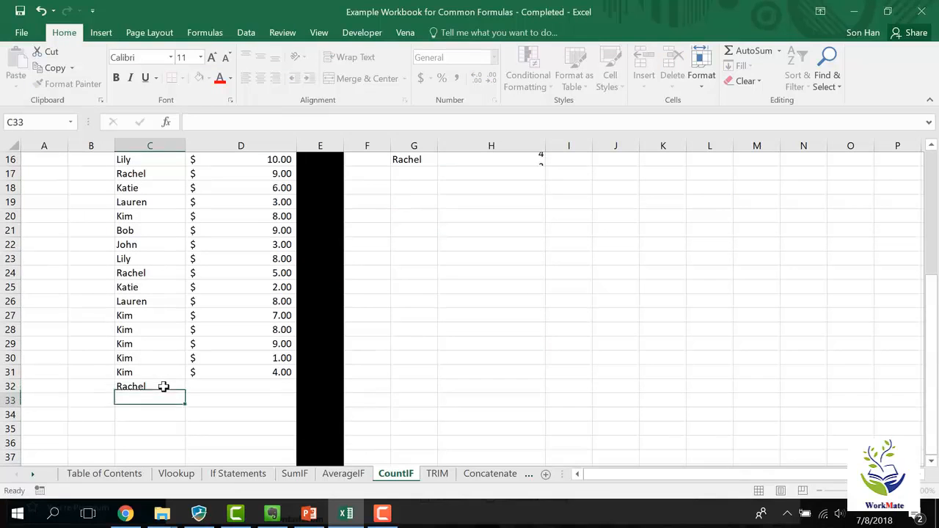
{"action": "left_click", "coordinate": [192, 386]}
{"action": "type", "text": "2"}
{"action": "key", "text": "Up"}
{"action": "scroll", "coordinate": [262, 392], "scroll_direction": "up", "scroll_amount": 4}
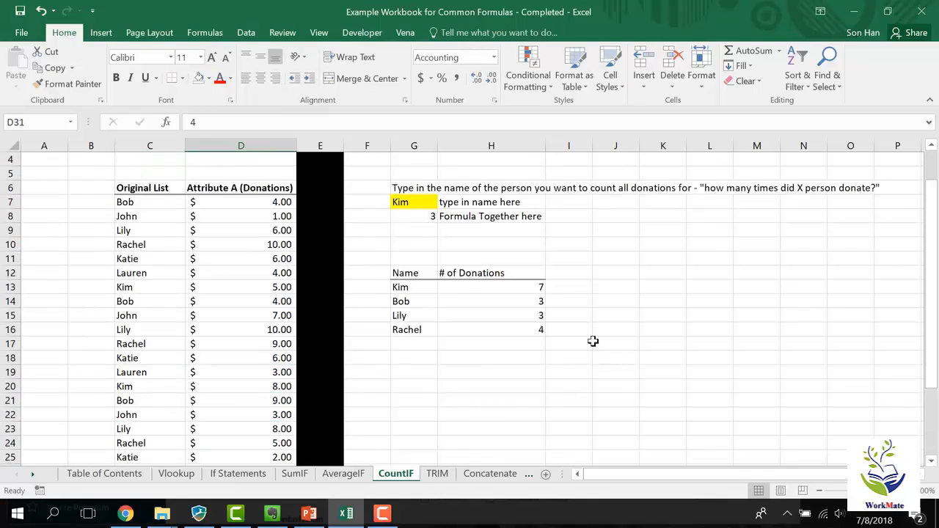
{"action": "left_click", "coordinate": [520, 330]}
Copy the donor name in C32 down through C76
{"action": "scroll", "coordinate": [286, 400], "scroll_direction": "down", "scroll_amount": 4}
{"action": "left_click", "coordinate": [162, 399]}
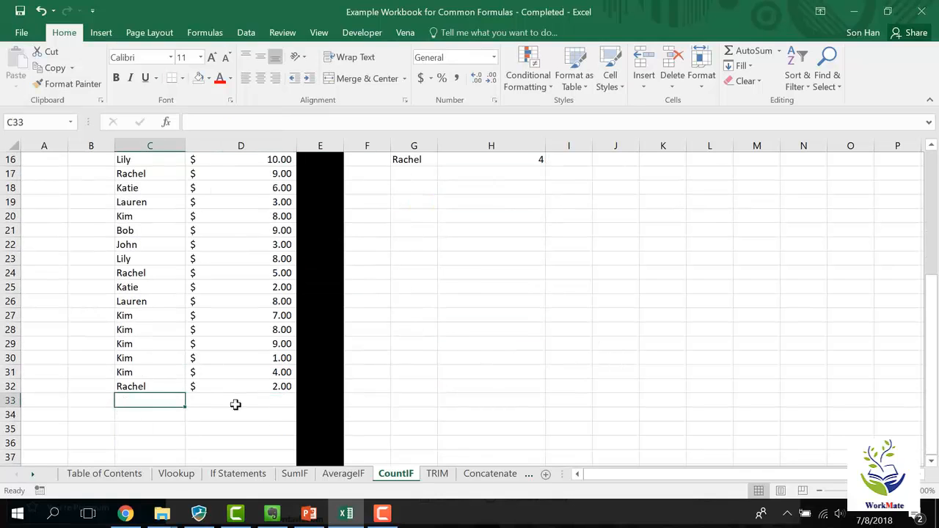
{"action": "key", "text": "Up"}
{"action": "key", "text": "ctrl+c"}
{"action": "key", "text": "ctrl+v"}
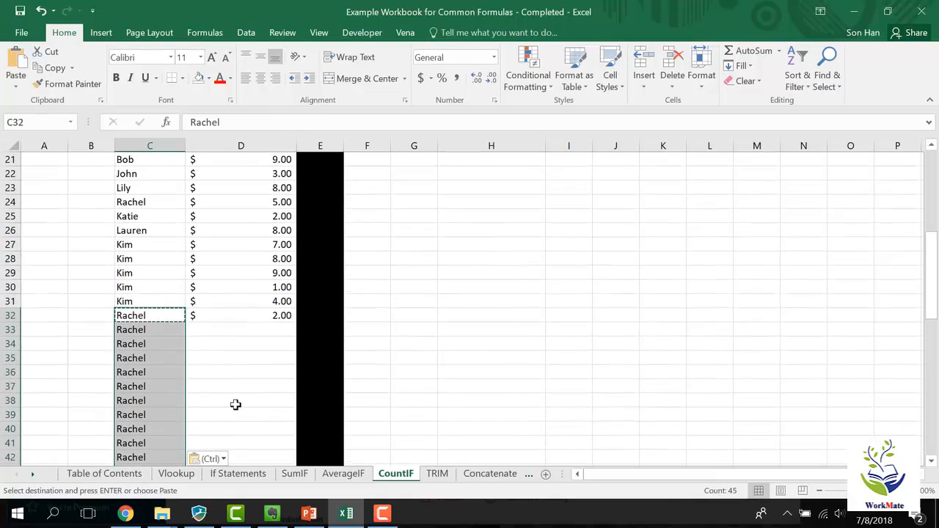
Copy the donation amount in D32 down through D76 beside the repeated donor names
{"action": "key", "text": "Right"}
{"action": "key", "text": "ctrl+c"}
{"action": "key", "text": "shift+Page_Down"}
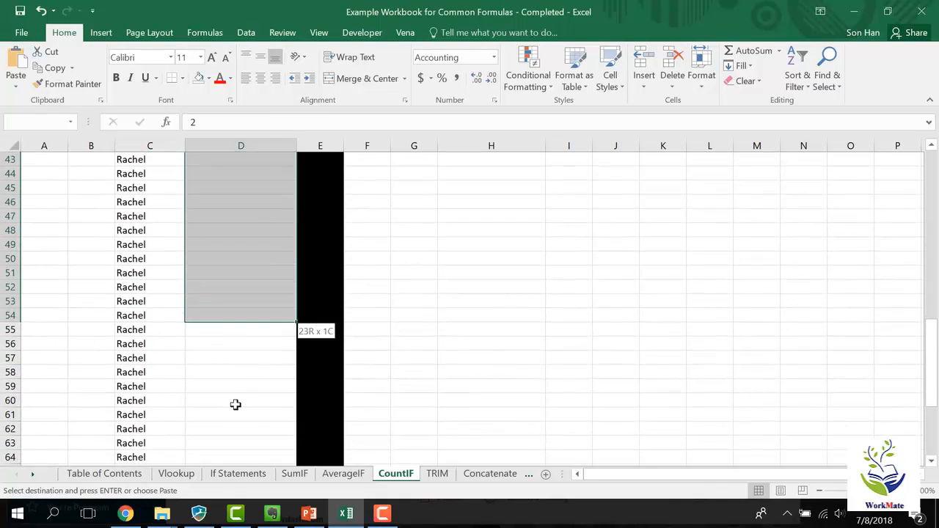
{"action": "key", "text": "shift+Page_Down"}
{"action": "key", "text": "ctrl+v"}
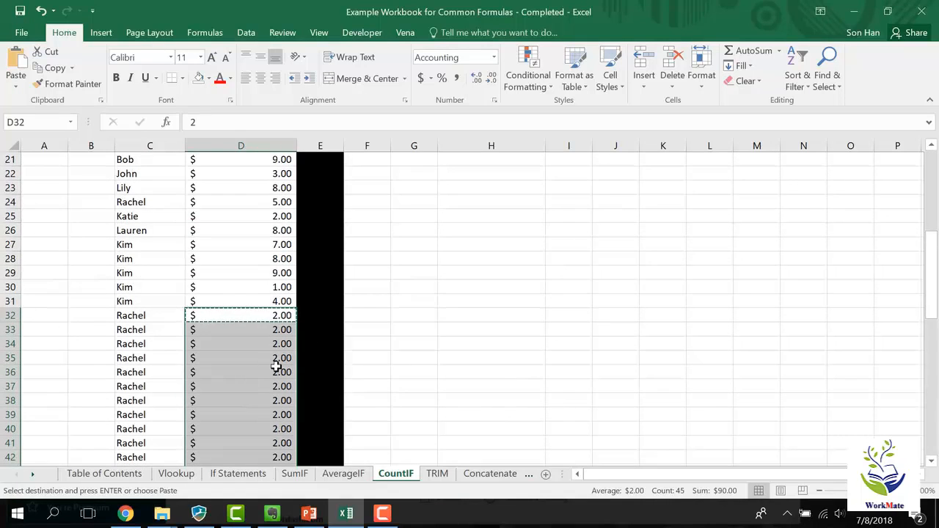
Examine the updated count in H16 and the ranges its COUNTIF formula references
{"action": "scroll", "coordinate": [281, 362], "scroll_direction": "down", "scroll_amount": 18}
{"action": "scroll", "coordinate": [296, 360], "scroll_direction": "up", "scroll_amount": 13}
{"action": "scroll", "coordinate": [325, 340], "scroll_direction": "up", "scroll_amount": 10}
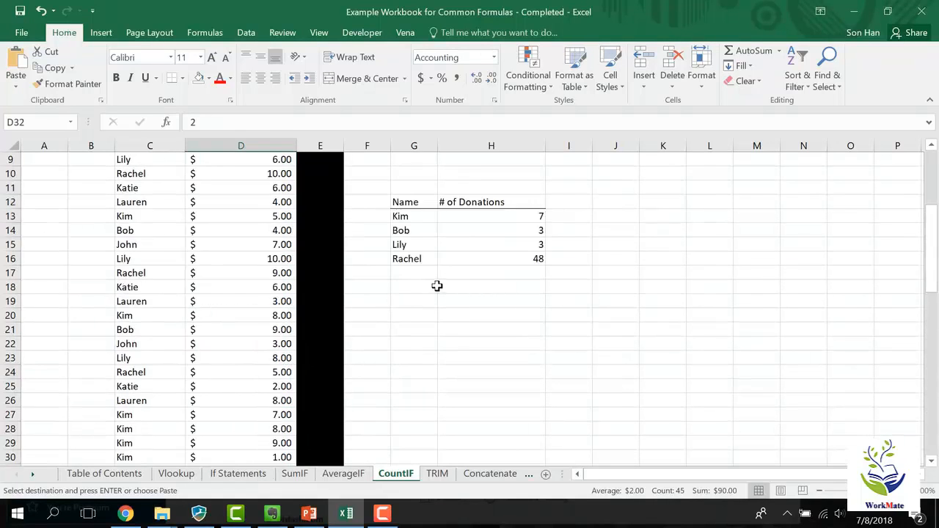
{"action": "left_click", "coordinate": [451, 301]}
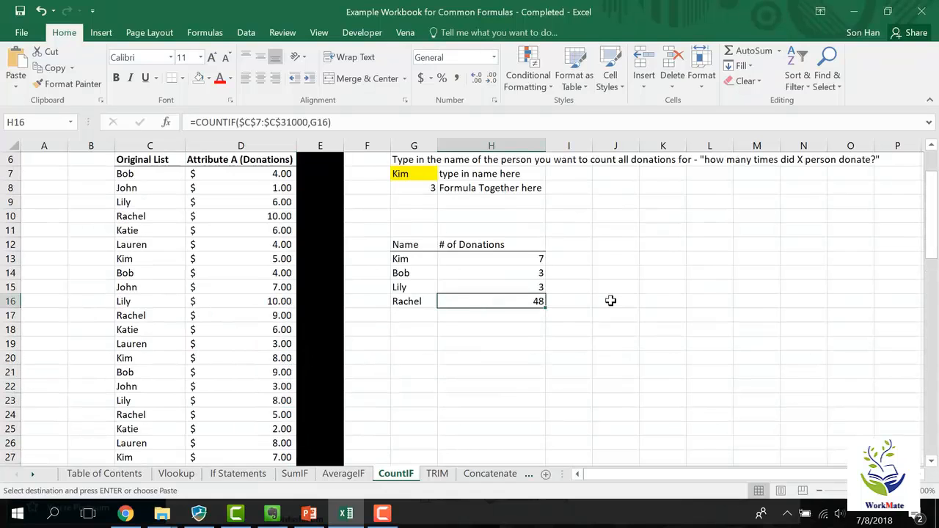
{"action": "left_click", "coordinate": [309, 122]}
{"action": "key", "text": "Escape"}
{"action": "key", "text": "F2"}
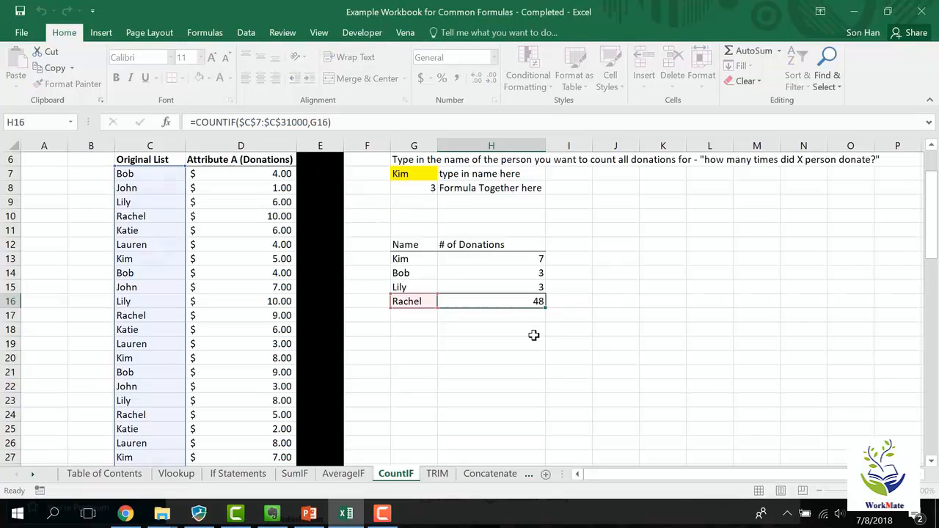
{"action": "key", "text": "Escape"}
{"action": "key", "text": "F2"}
{"action": "key", "text": "Escape"}
Inspect the H13 formula's range $C$7:$C$31000 against the extended donor list without changing it
{"action": "key", "text": "Up"}
{"action": "key", "text": "Up"}
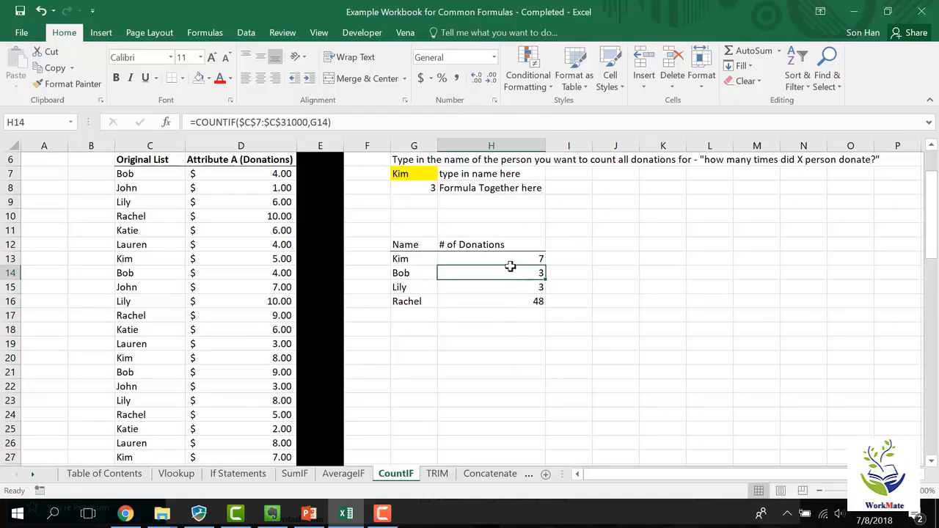
{"action": "key", "text": "Up"}
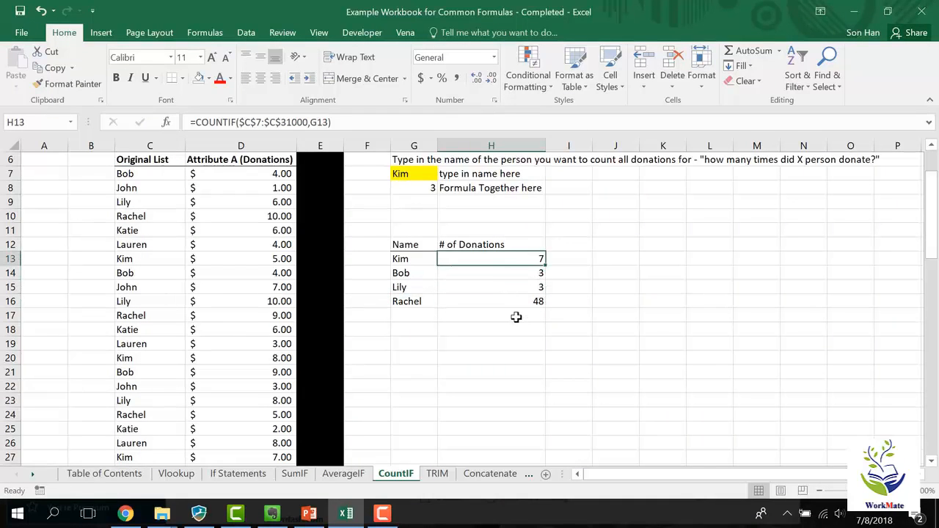
{"action": "scroll", "coordinate": [524, 308], "scroll_direction": "up", "scroll_amount": 2}
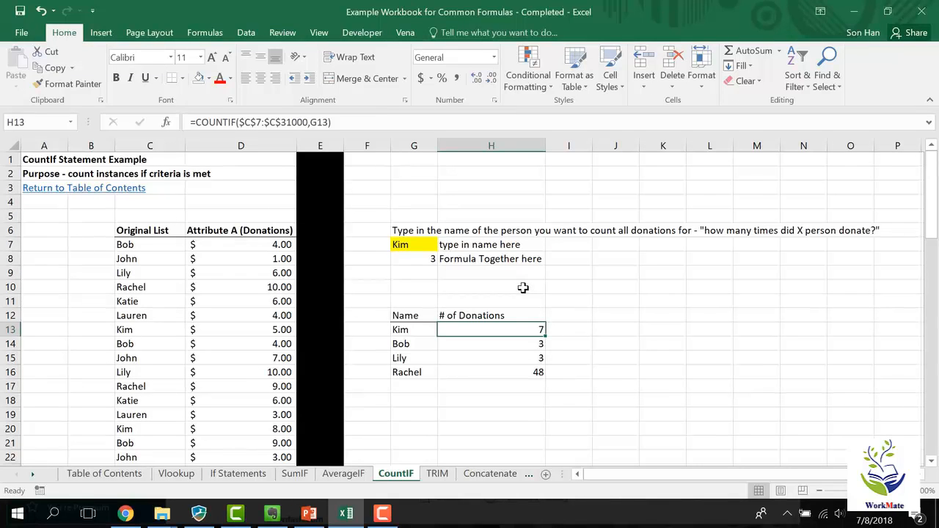
{"action": "double_click", "coordinate": [506, 329]}
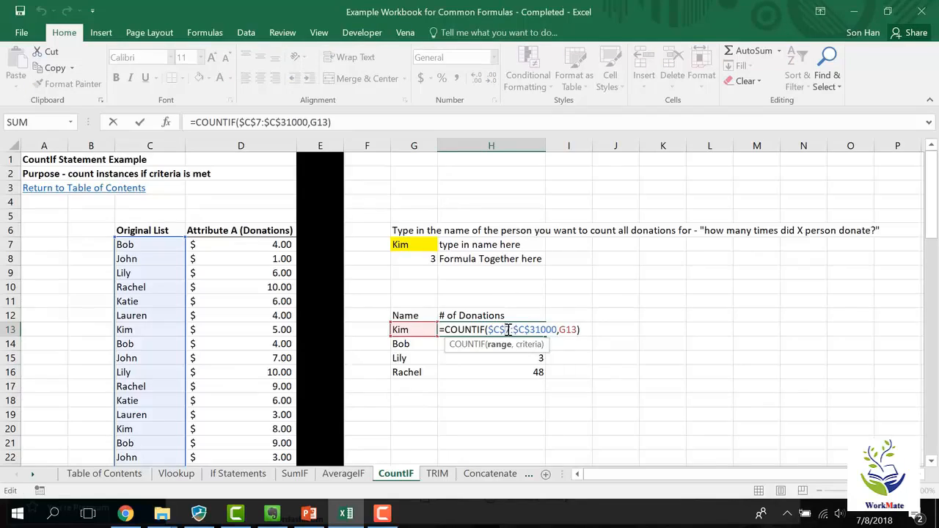
{"action": "scroll", "coordinate": [372, 366], "scroll_direction": "down", "scroll_amount": 6}
{"action": "scroll", "coordinate": [312, 351], "scroll_direction": "down", "scroll_amount": 5}
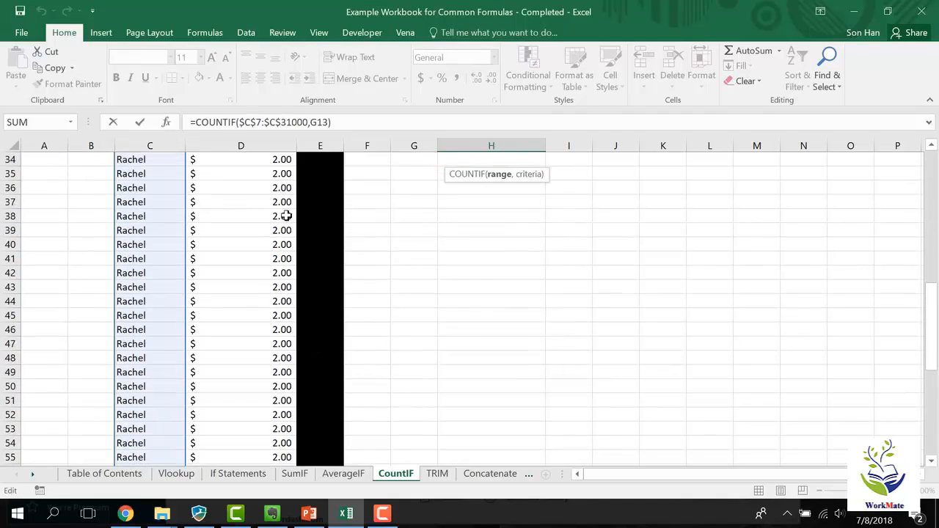
{"action": "left_click", "coordinate": [262, 121]}
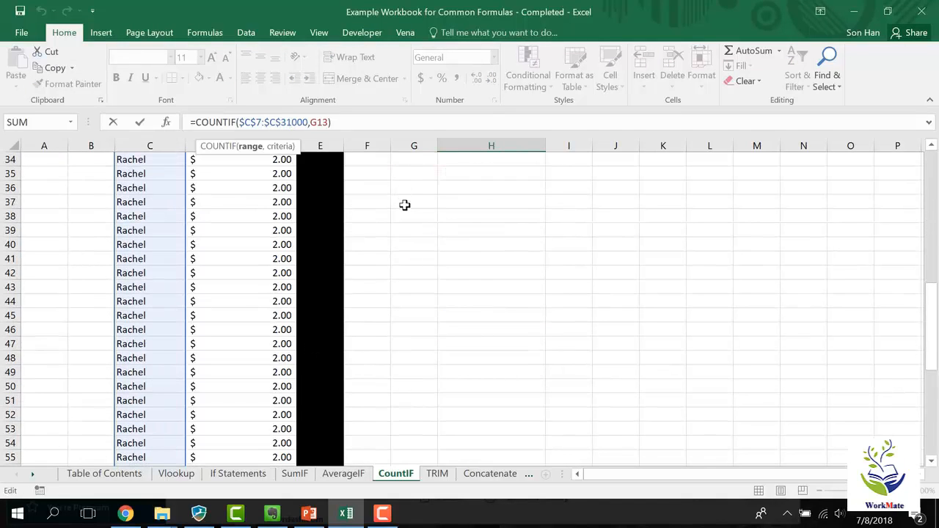
{"action": "key", "text": "Escape"}
{"action": "key", "text": "Up"}
{"action": "key", "text": "Up"}
{"action": "key", "text": "Up"}
{"action": "key", "text": "Up"}
{"action": "key", "text": "Up"}
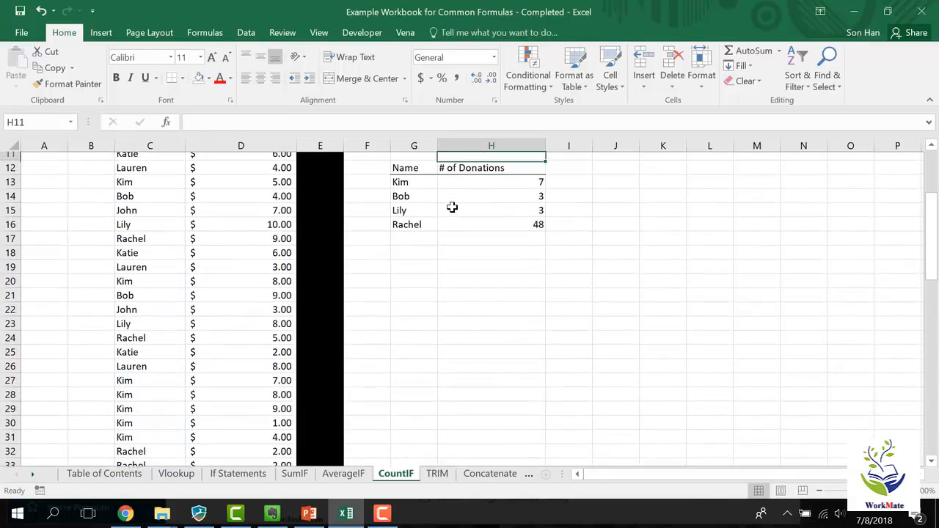
{"action": "key", "text": "Down"}
{"action": "key", "text": "Down"}
{"action": "key", "text": "Down"}
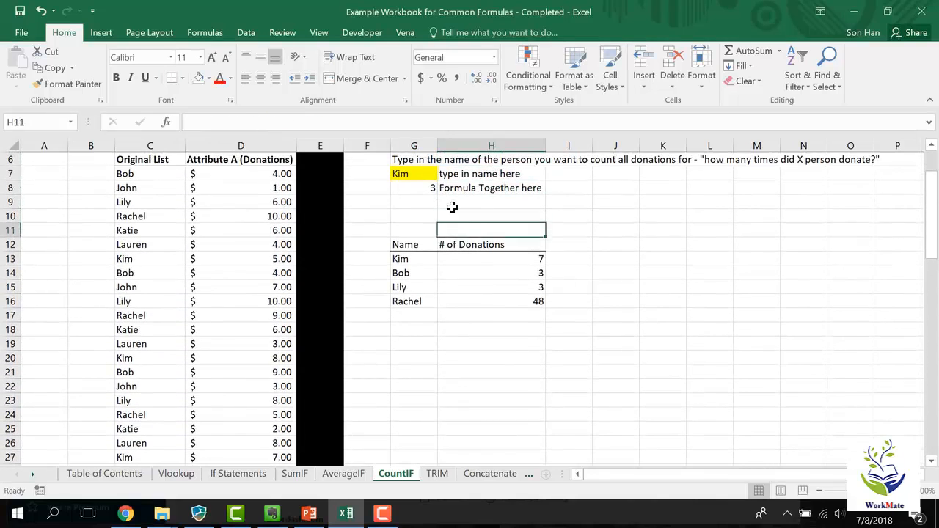
{"action": "key", "text": "Down"}
{"action": "key", "text": "shift+Left"}
{"action": "key", "text": "shift+Down"}
{"action": "key", "text": "shift+Down"}
{"action": "key", "text": "shift+Down"}
{"action": "key", "text": "shift+Down"}
Add a new person's first name, absent from the original list, in G17 of the summary table
{"action": "key", "text": "Down"}
{"action": "key", "text": "Down"}
{"action": "key", "text": "Down"}
{"action": "key", "text": "Down"}
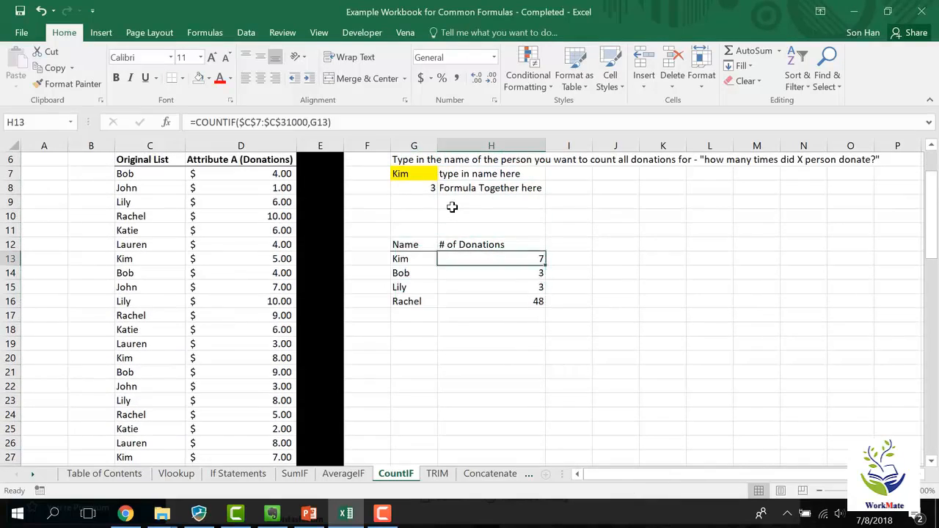
{"action": "key", "text": "Left"}
{"action": "type", "text": "Son"}
{"action": "key", "text": "Return"}
{"action": "key", "text": "Right"}
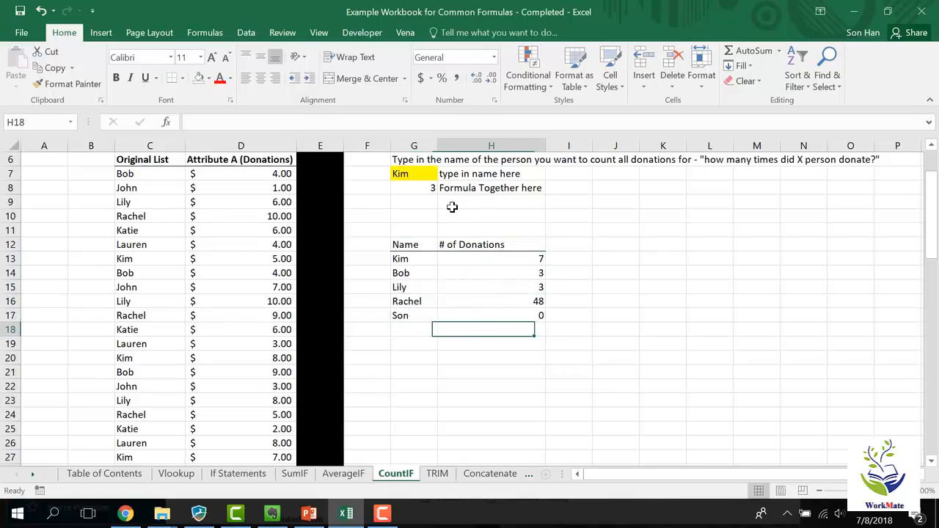
Add the donor name from C8 to the summary table in G18
{"action": "key", "text": "Up"}
{"action": "key", "text": "Left"}
{"action": "key", "text": "Down"}
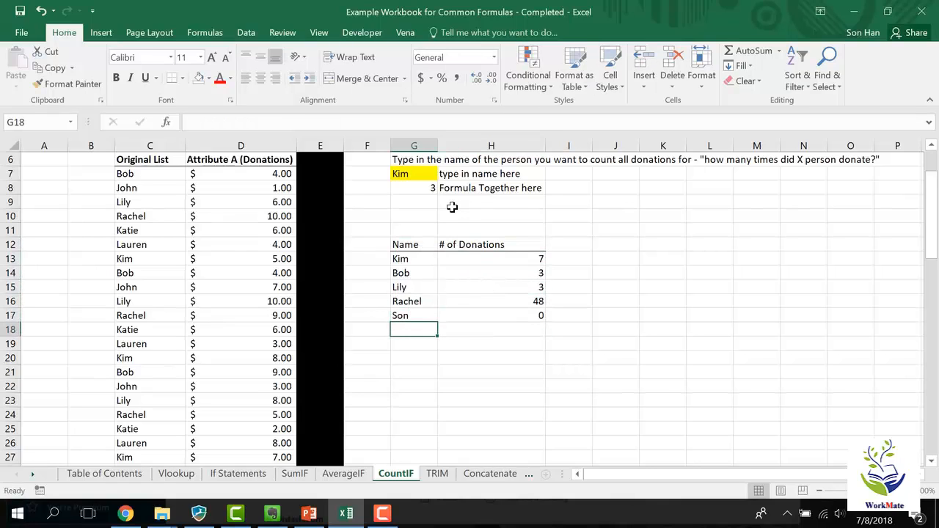
{"action": "type", "text": "John"}
{"action": "key", "text": "Return"}
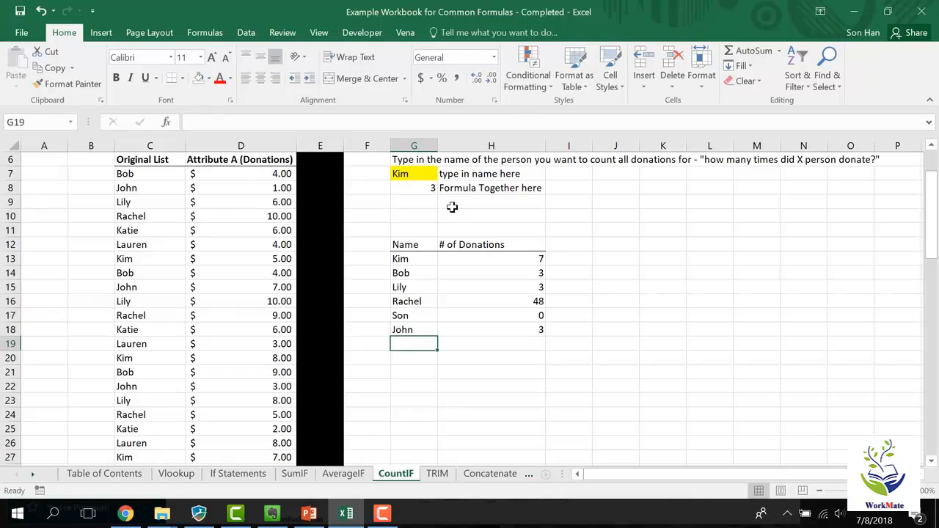
Review the COUNTIF formulas beside the newly added names in H17:H18
{"action": "key", "text": "Right"}
{"action": "key", "text": "Up"}
{"action": "key", "text": "Up"}
{"action": "key", "text": "Up"}
{"action": "key", "text": "Down"}
{"action": "key", "text": "Down"}
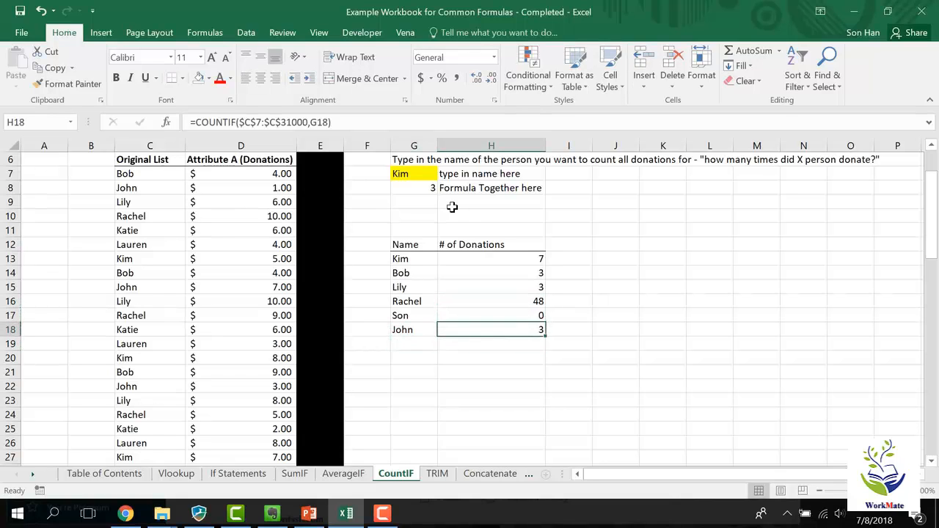
Select the whole summary table in G12:H18 to review its names and counts
{"action": "key", "text": "Up"}
{"action": "scroll", "coordinate": [447, 188], "scroll_direction": "up", "scroll_amount": 2}
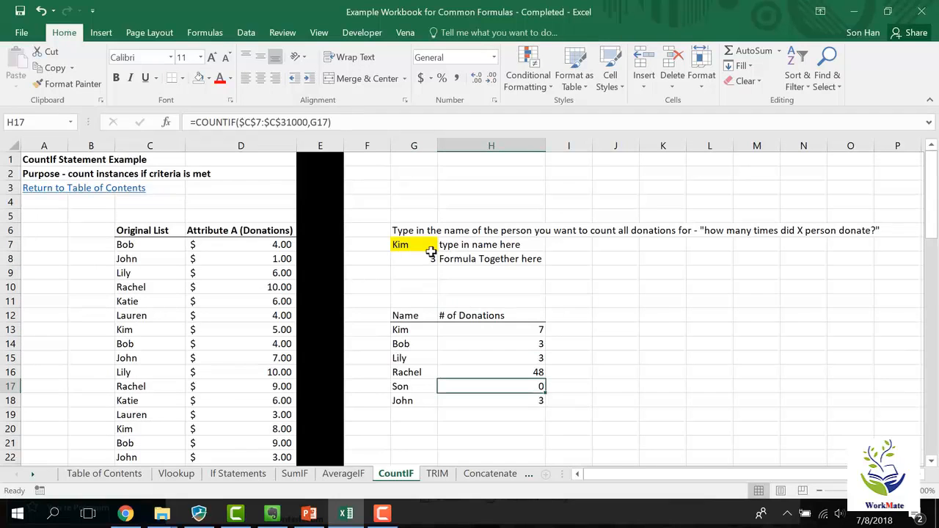
{"action": "left_click_drag", "start_coordinate": [433, 316], "coordinate": [487, 406]}
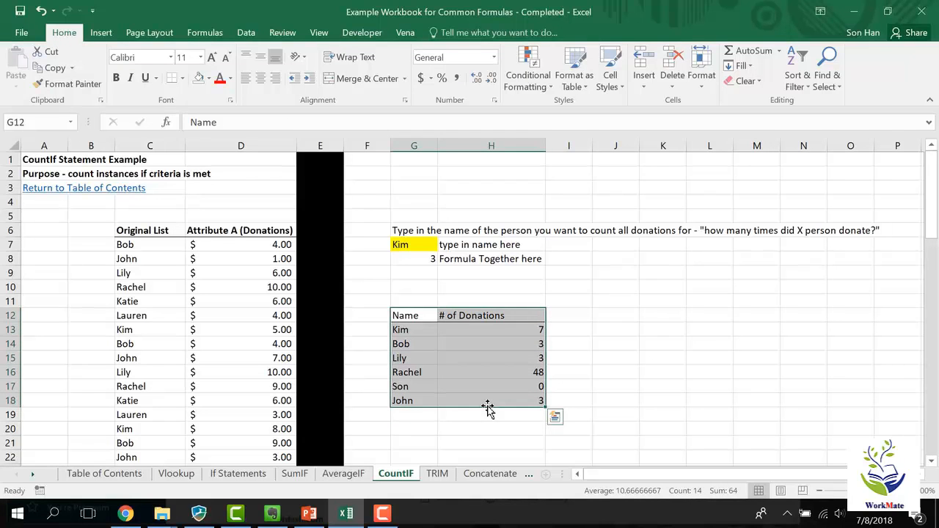
Change the header of the summary table's count column in H12 to "# of transactions"
{"action": "left_click", "coordinate": [487, 320]}
{"action": "type", "text": "# of transati"}
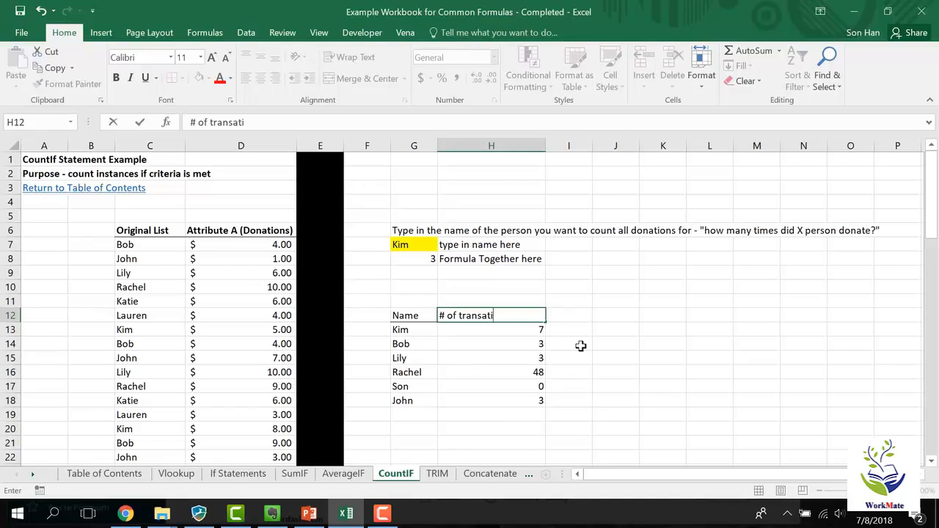
{"action": "key", "text": "BackSpace"}
{"action": "key", "text": "BackSpace"}
{"action": "type", "text": "ctions"}
{"action": "key", "text": "Return"}
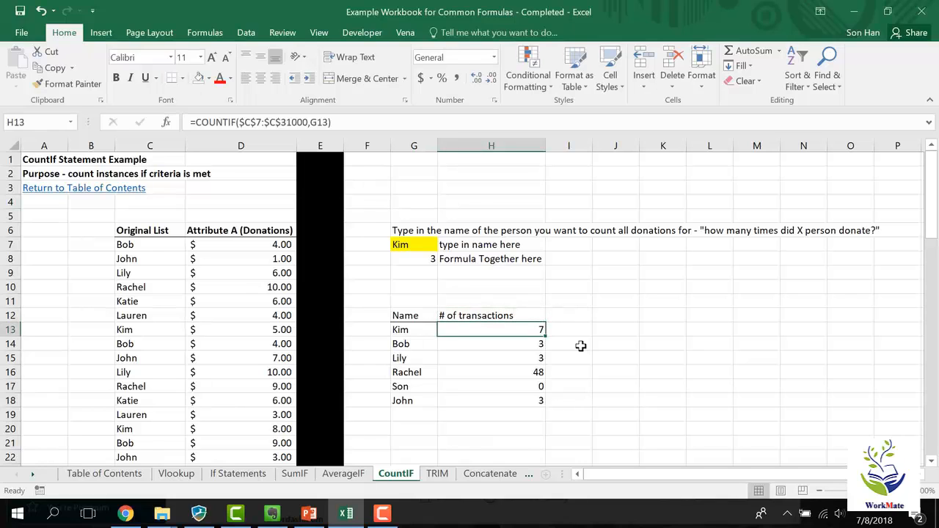
{"action": "key", "text": "Up"}
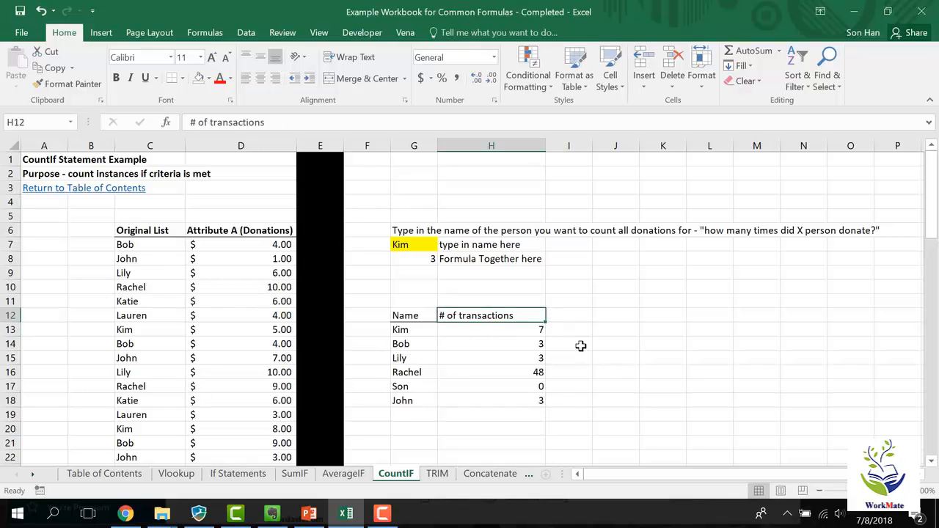
{"action": "key", "text": "Down"}
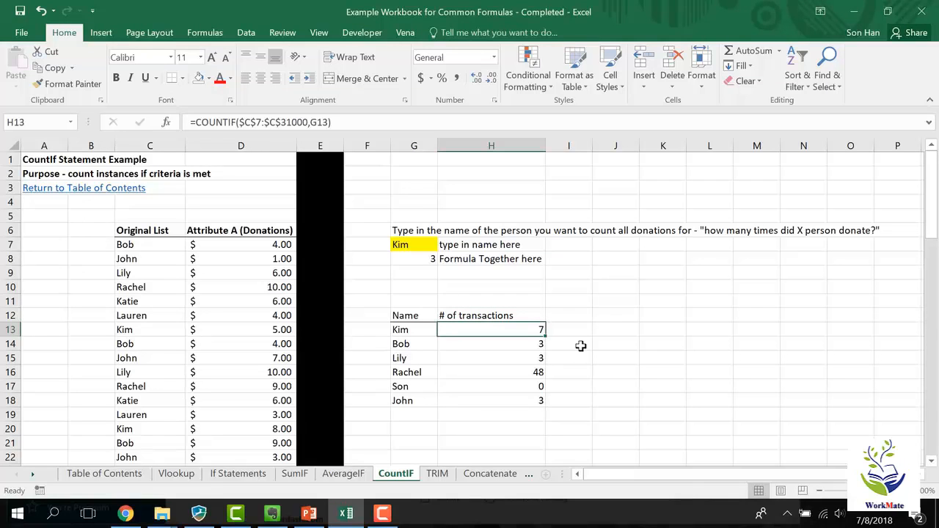
{"action": "left_click", "coordinate": [382, 514]}
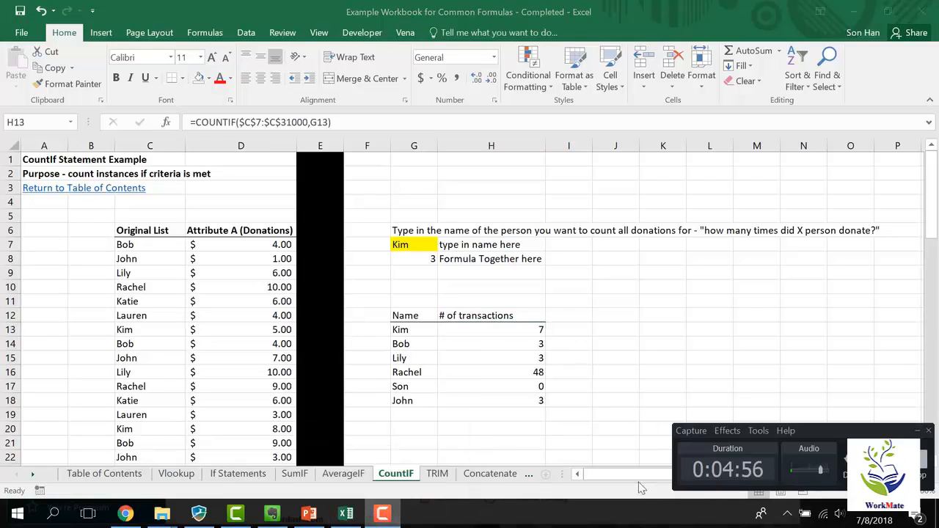